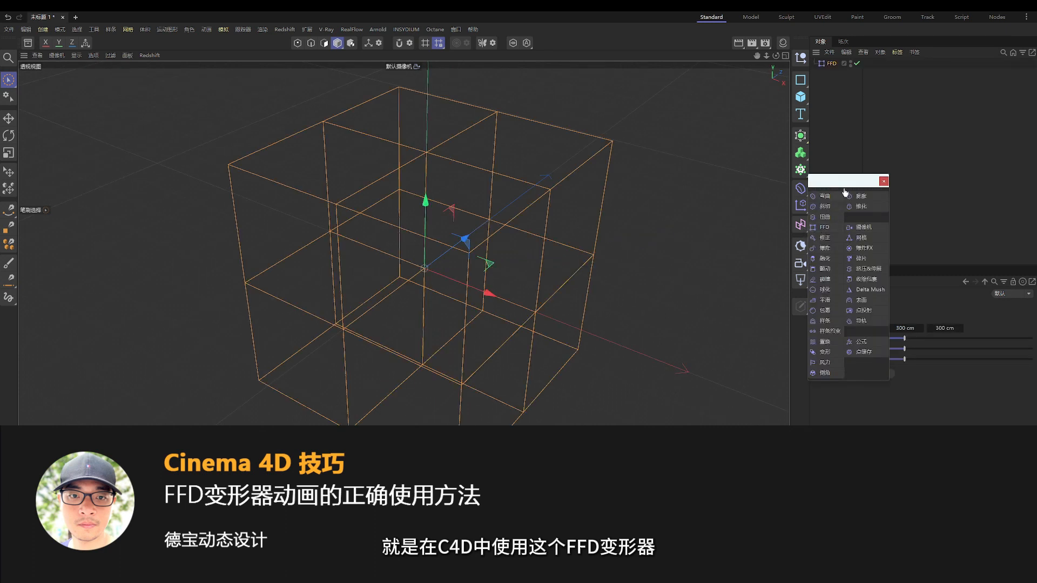
Orbit the view to face the 400 × 518 cm plane and its FFD cage
drag(845, 192, 710, 132)
alt+drag(513, 284, 316, 230)
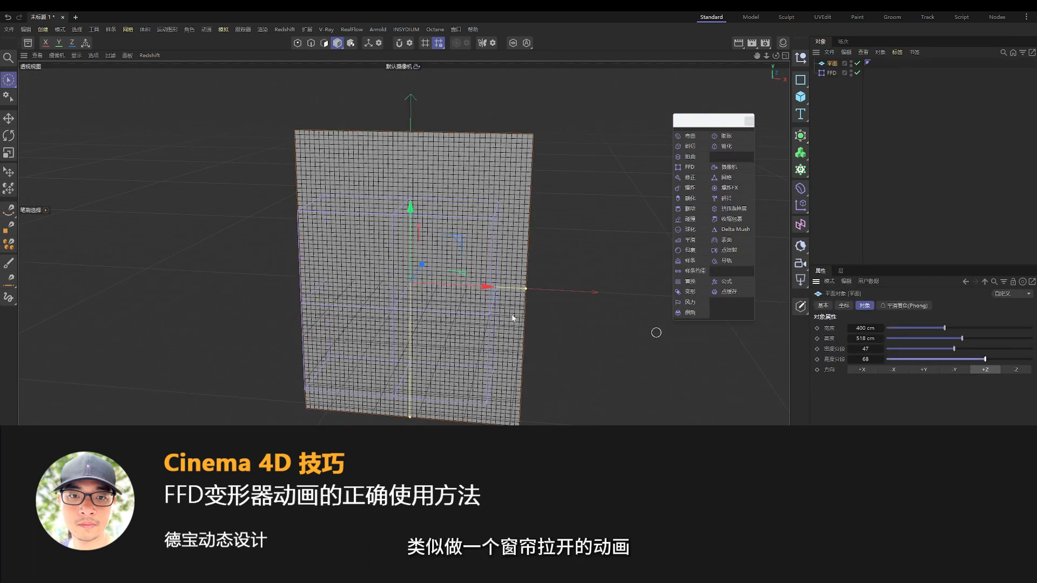
alt+drag(410, 259, 513, 297)
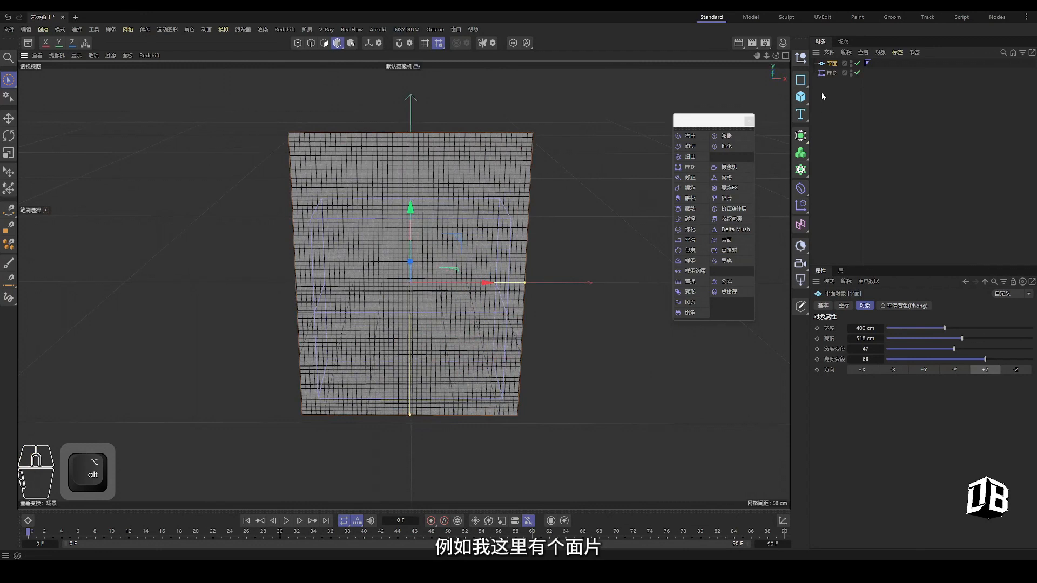
Fit the FFD cage to the plane and rectangle-select its two right-edge points
click(834, 72)
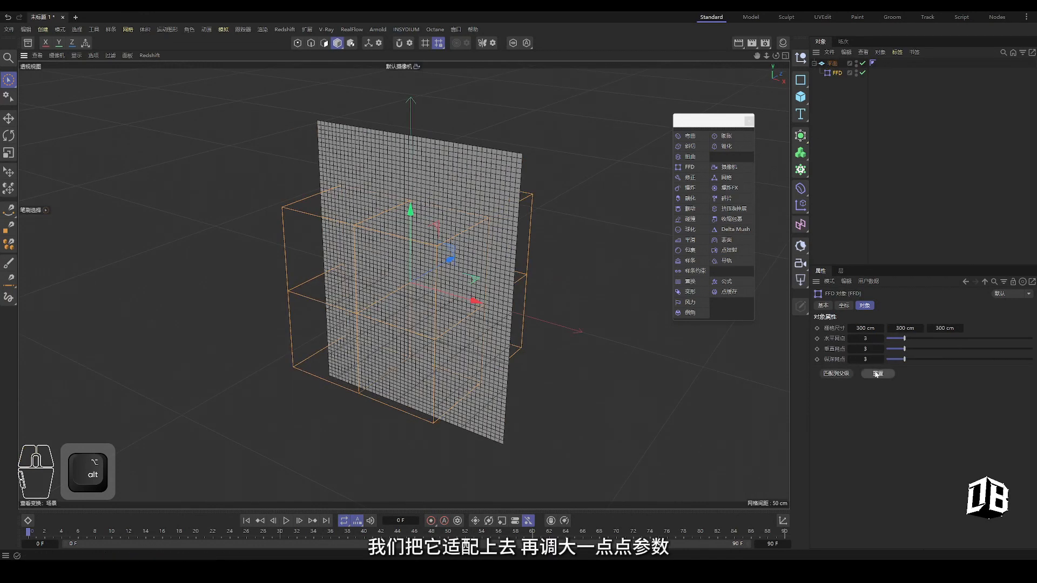
click(839, 373)
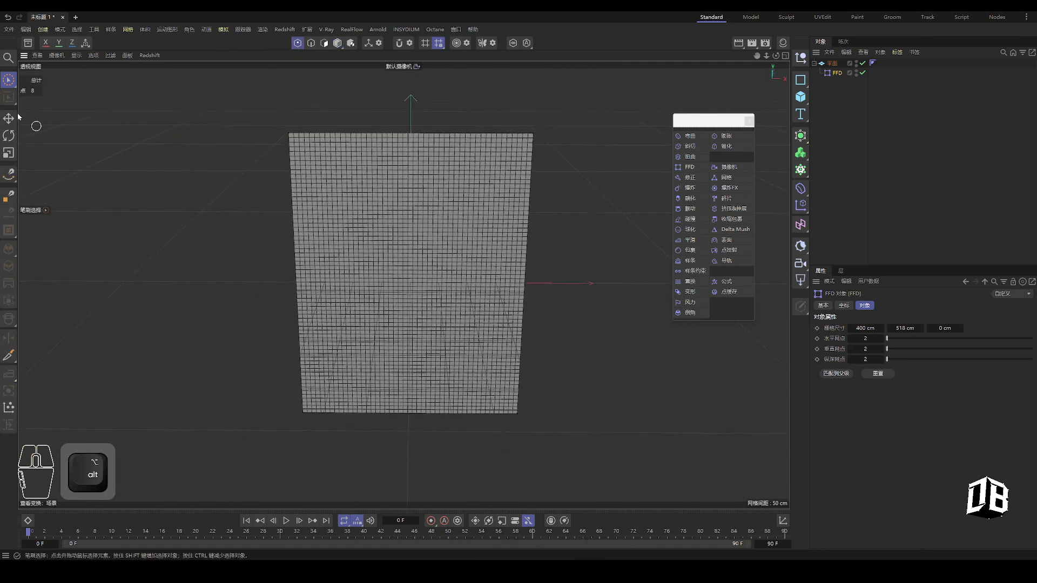
click(8, 80)
shift+drag(470, 345, 582, 433)
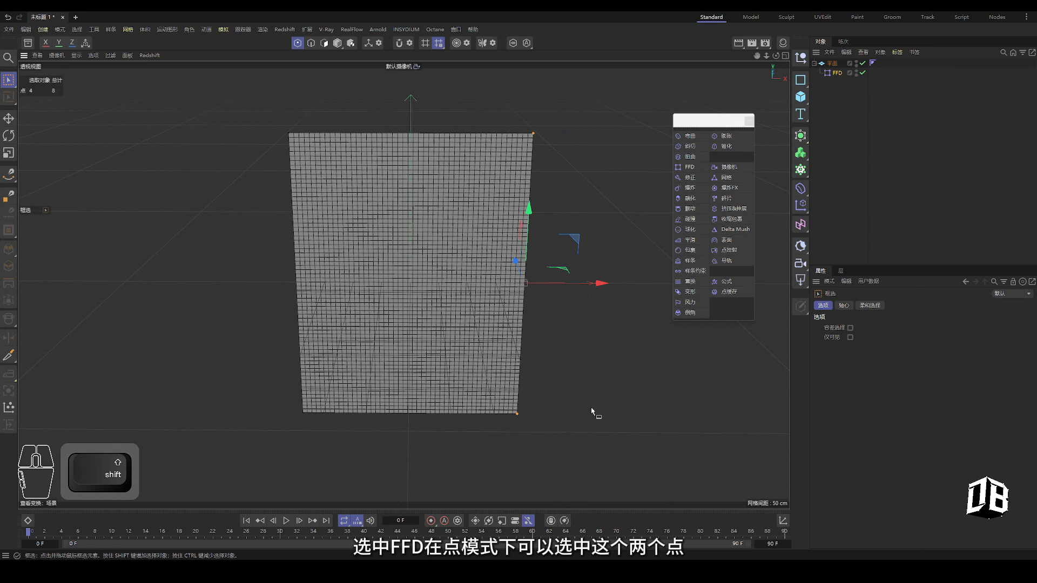
alt+middle_drag(577, 375, 548, 369)
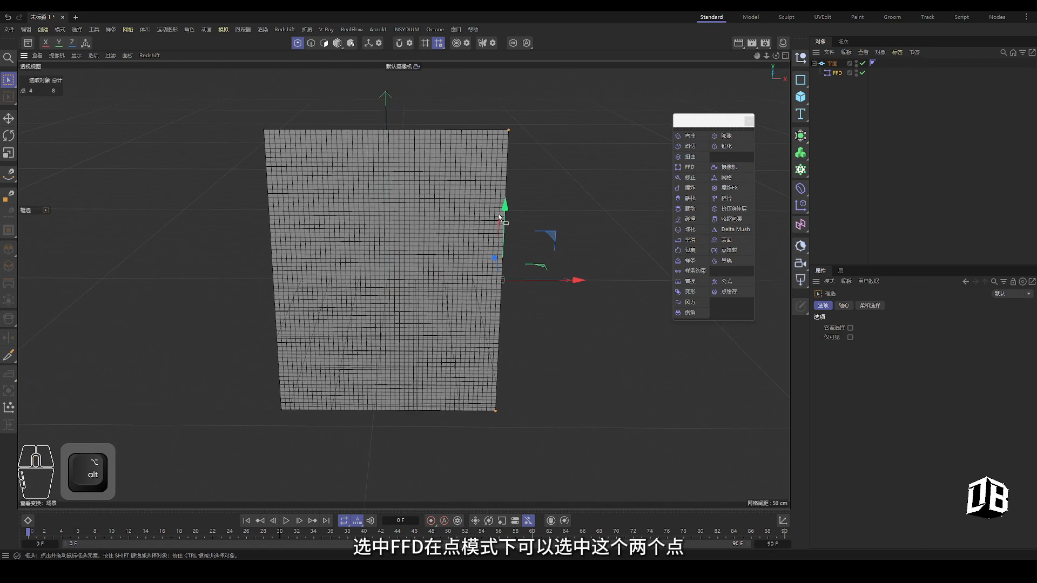
click(835, 73)
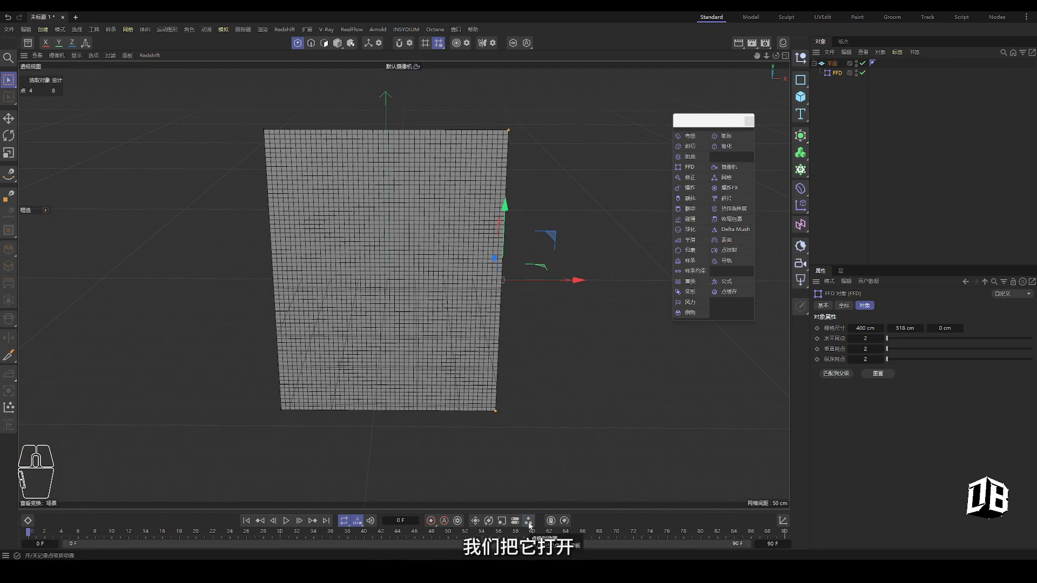
With Autokey on, animate the FFD's right points moving left to squeeze the plane
click(444, 522)
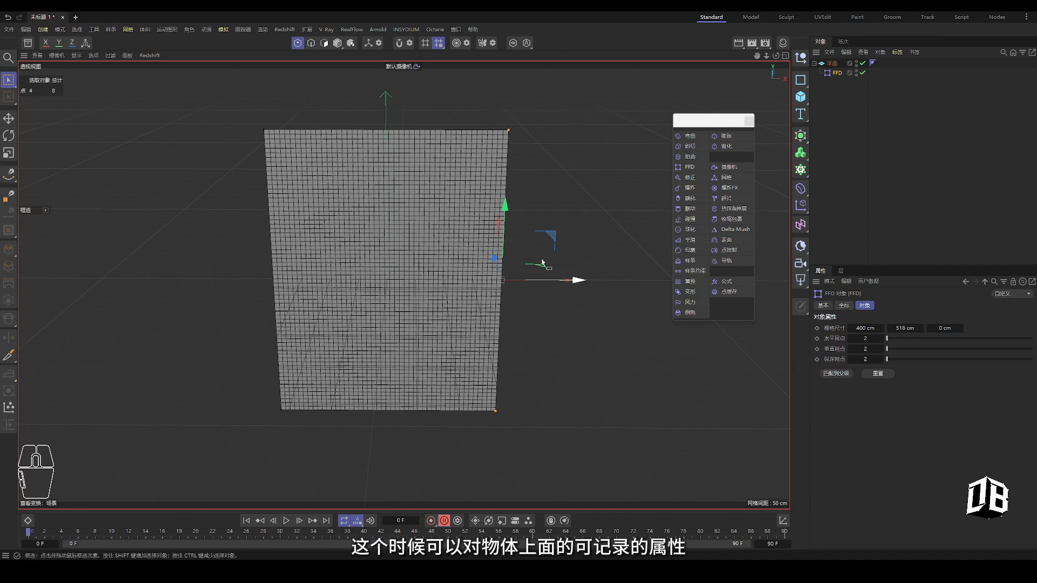
alt+drag(402, 330, 362, 311)
alt+middle_drag(402, 217, 397, 231)
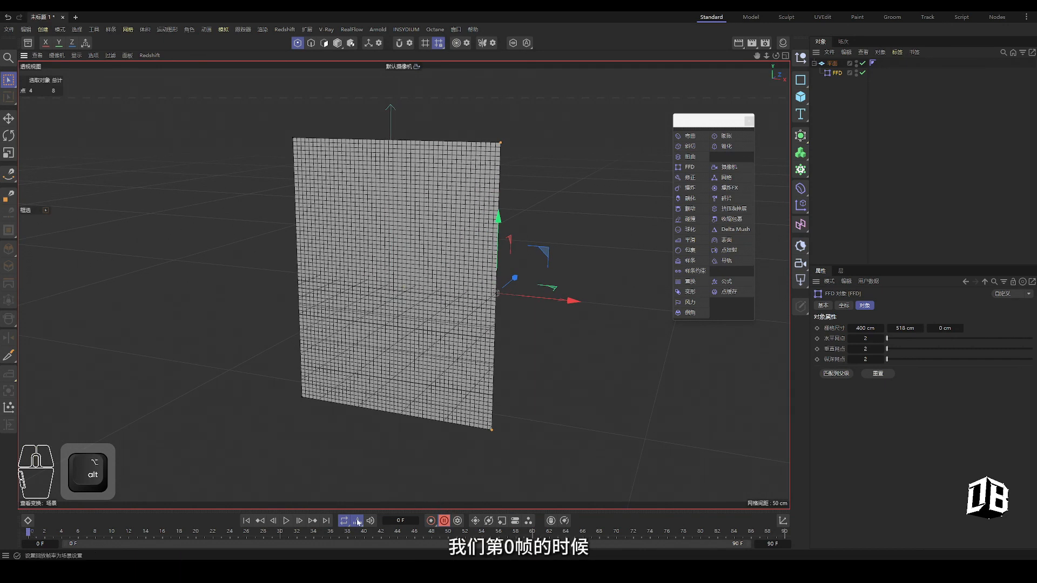
drag(180, 534, 185, 535)
alt+drag(576, 347, 507, 357)
drag(556, 301, 413, 302)
alt+drag(413, 345, 418, 316)
key(ctrl+z)
key(ctrl+z)
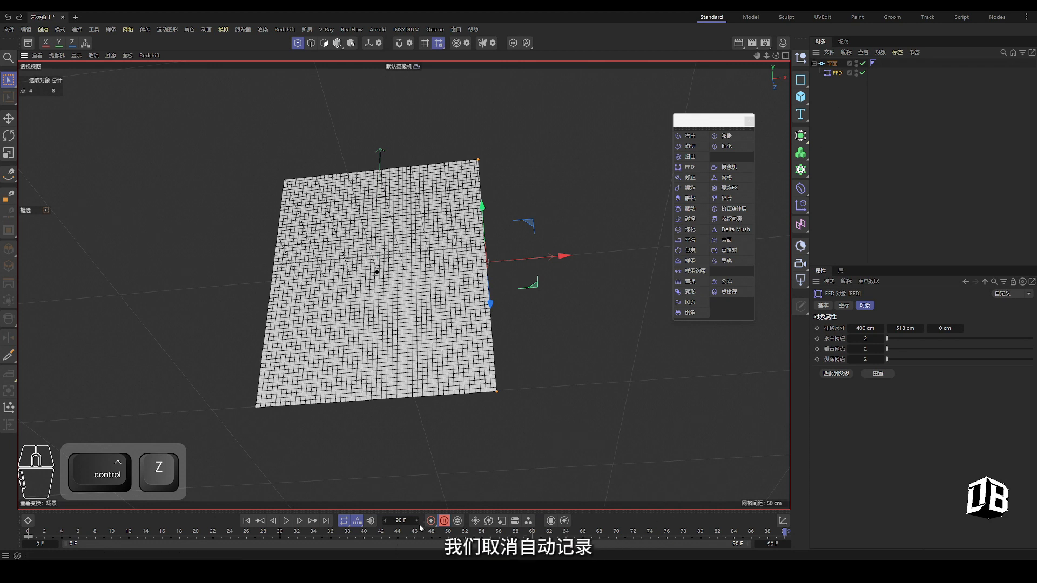
drag(555, 259, 372, 264)
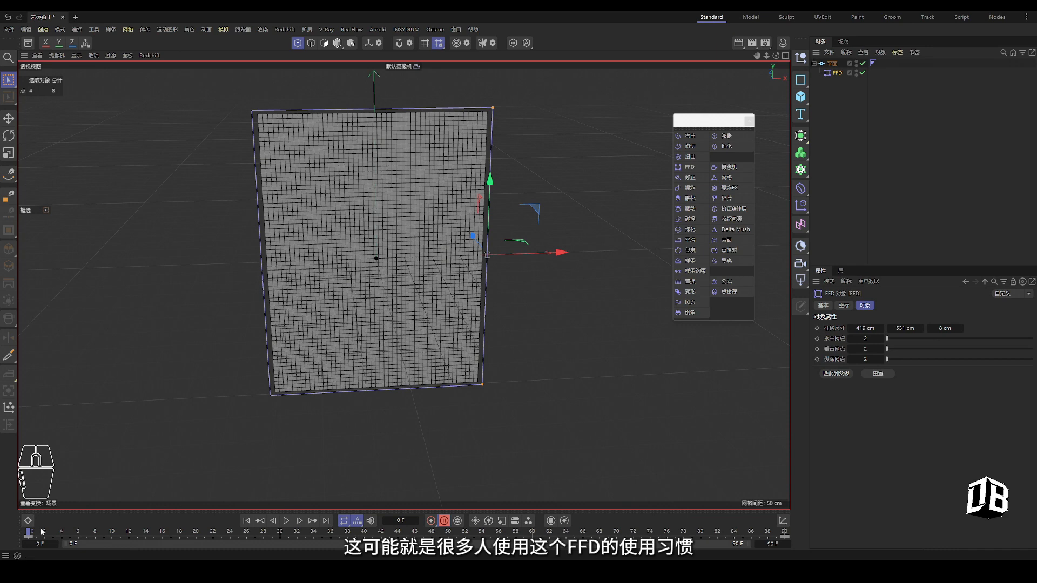
drag(41, 531, 798, 538)
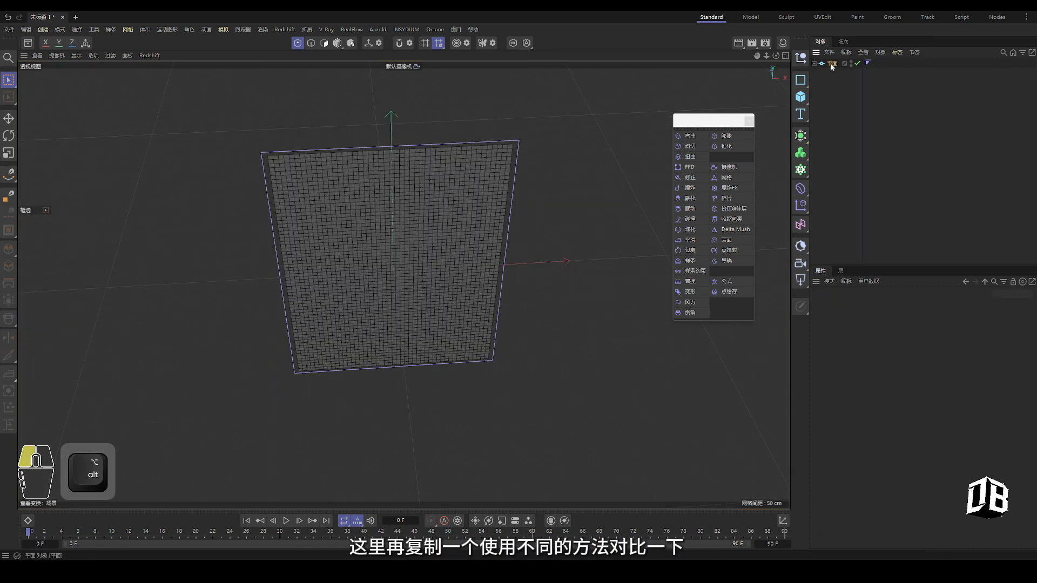
Duplicate the plane as 平面.1 and move the copy right along X
ctrl+drag(831, 65, 836, 84)
ctrl+drag(836, 83, 836, 85)
drag(467, 266, 632, 274)
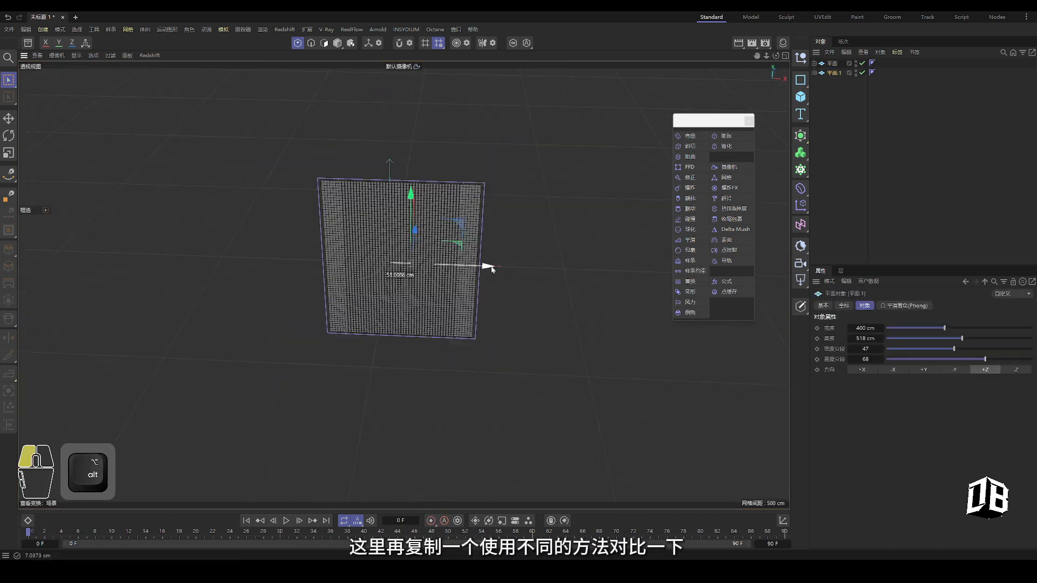
alt+middle_drag(564, 298, 472, 313)
Name the deformers FFD 01 and FFD 02 and show their tracks in the timeline
alt+drag(450, 320, 438, 291)
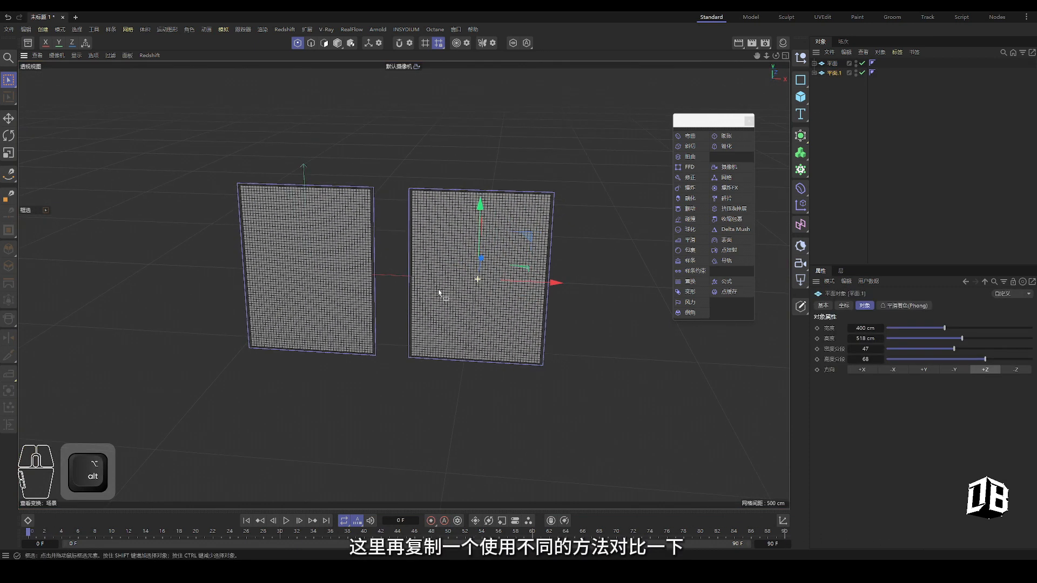
alt+right_drag(438, 291, 476, 287)
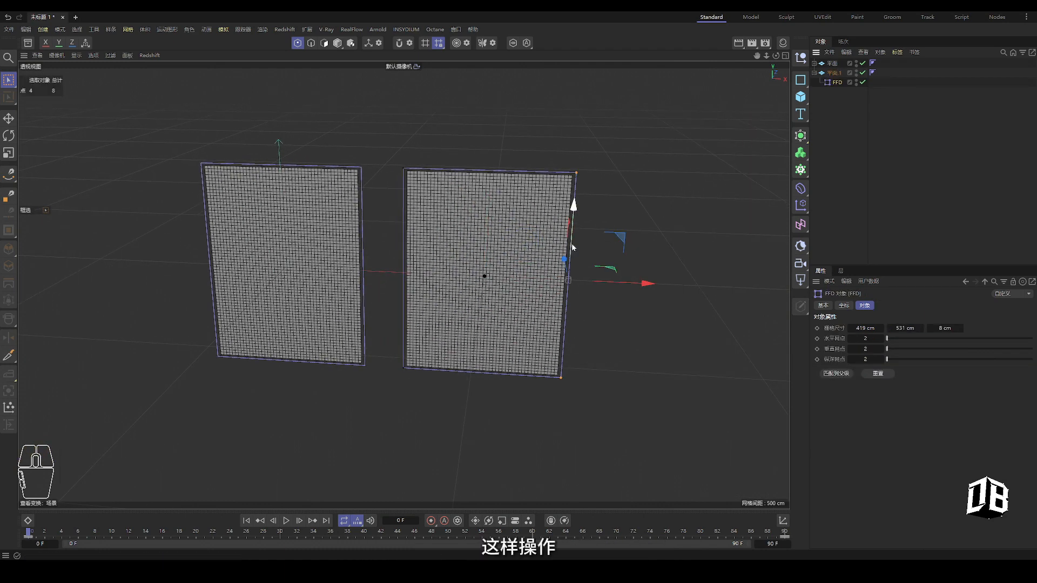
alt+drag(476, 278, 377, 377)
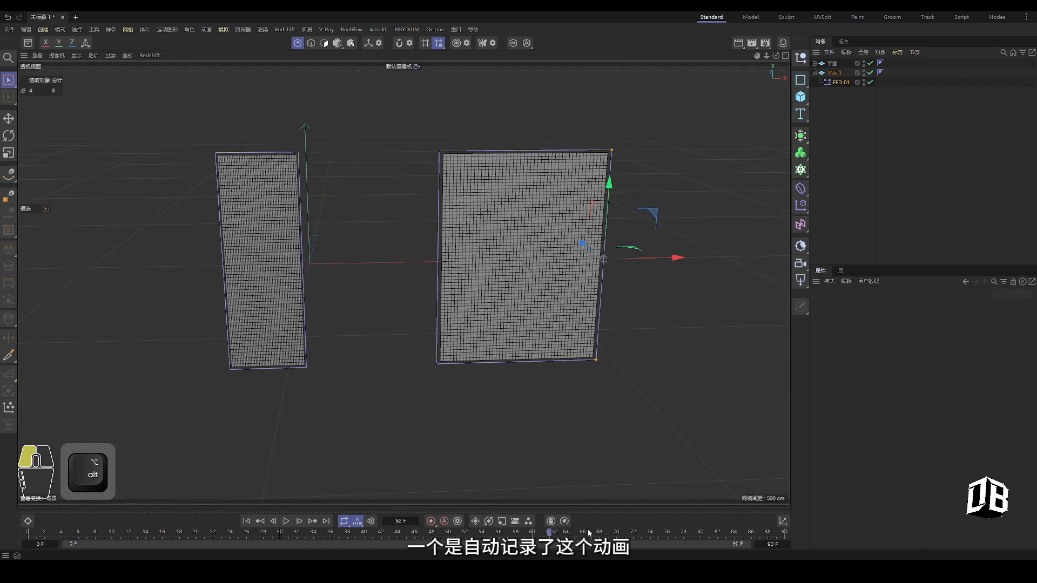
click(29, 520)
text(02)
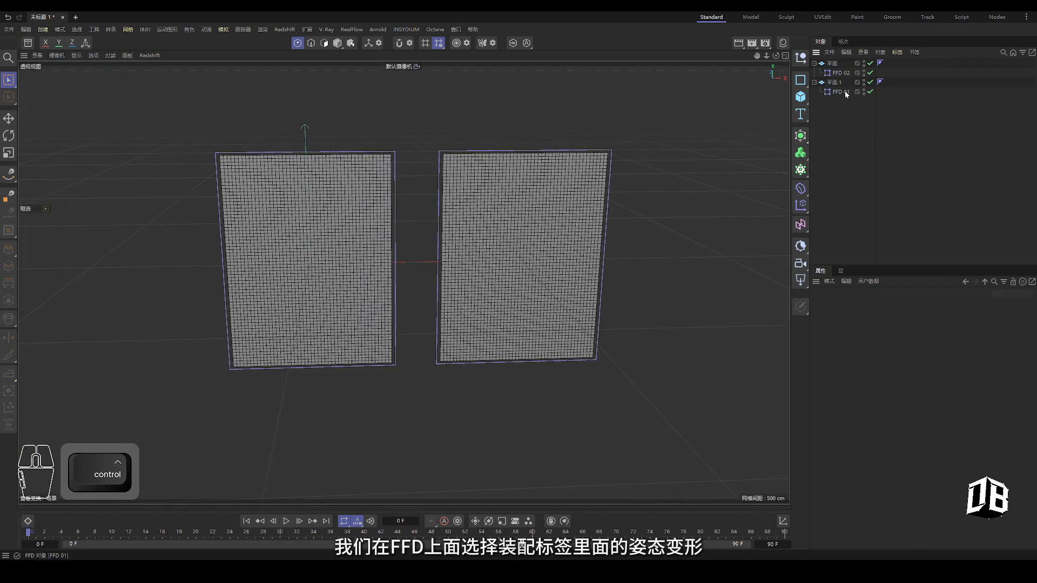
Add a Pose Morph tag to FFD 01 with Points morphing enabled
right_click(840, 92)
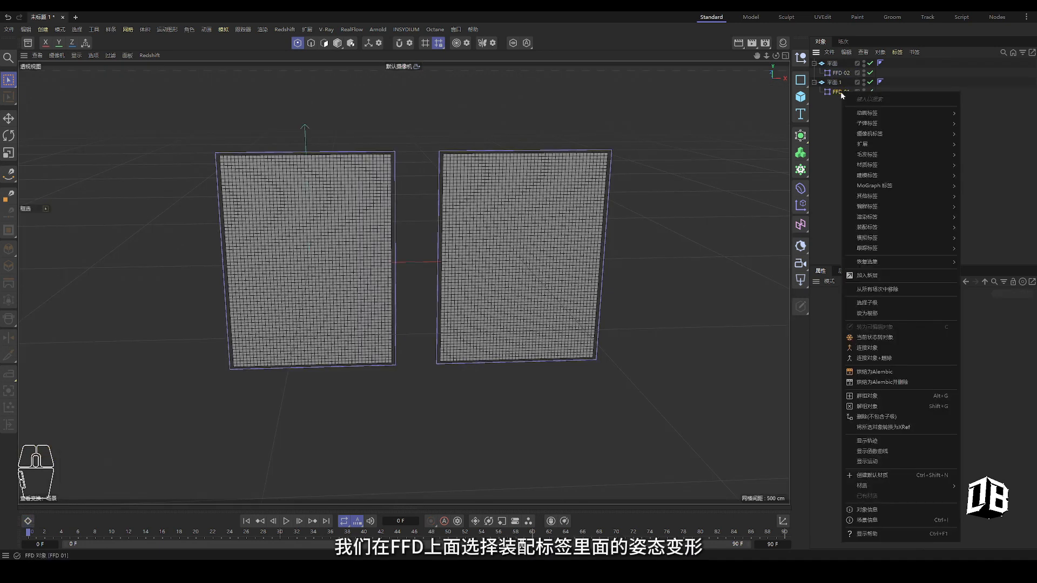
mouse_move(880, 231)
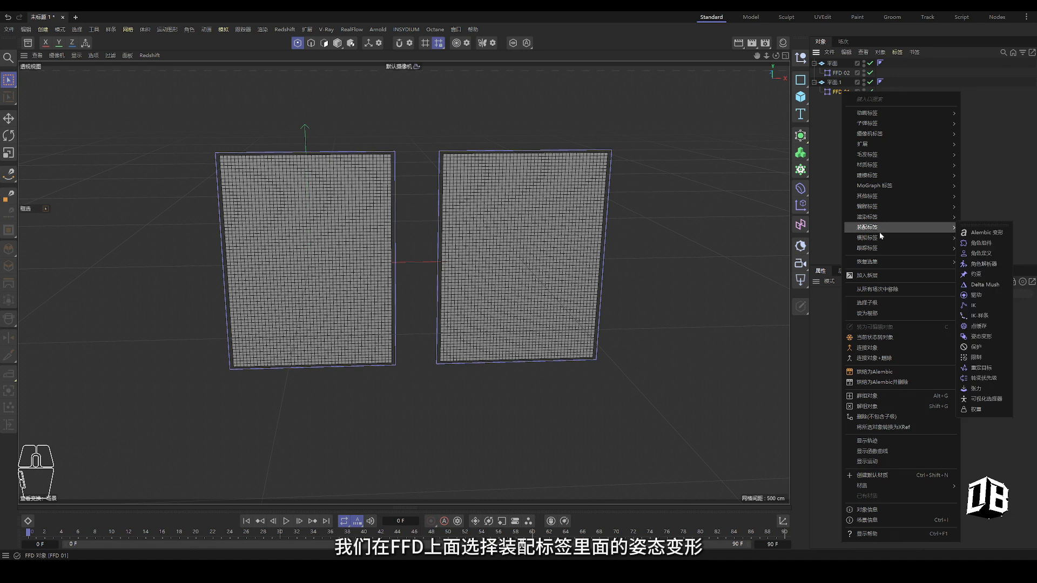
click(981, 338)
click(844, 425)
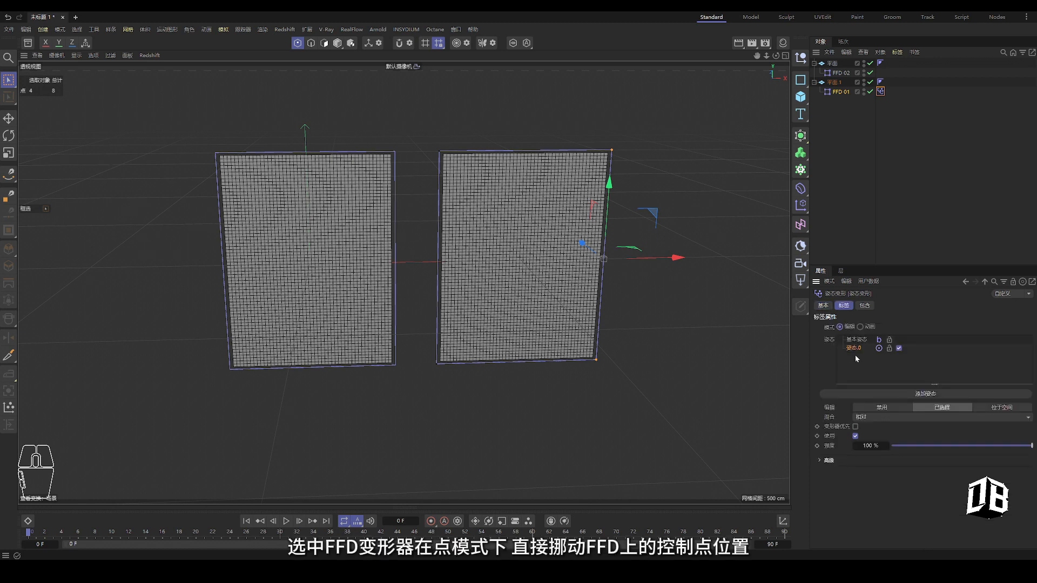
Squeeze the right plane into a thin strip as the pose, then set Animate mode, strength 0%
drag(680, 264, 529, 261)
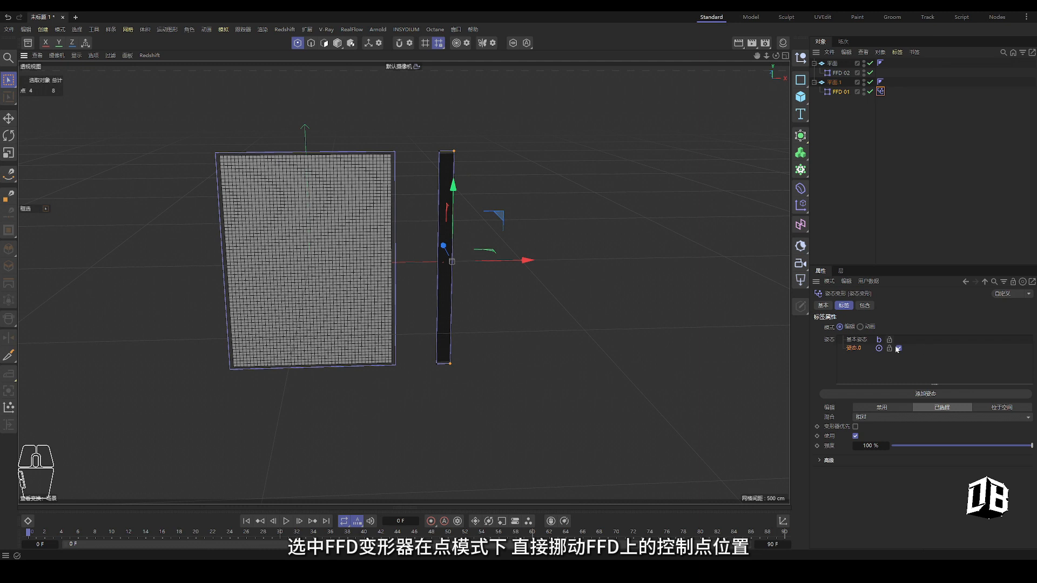
click(869, 326)
drag(953, 342, 864, 345)
Key pose strength at 0% on frame 0 and 100% on frame 90, then preview
key(ctrl)
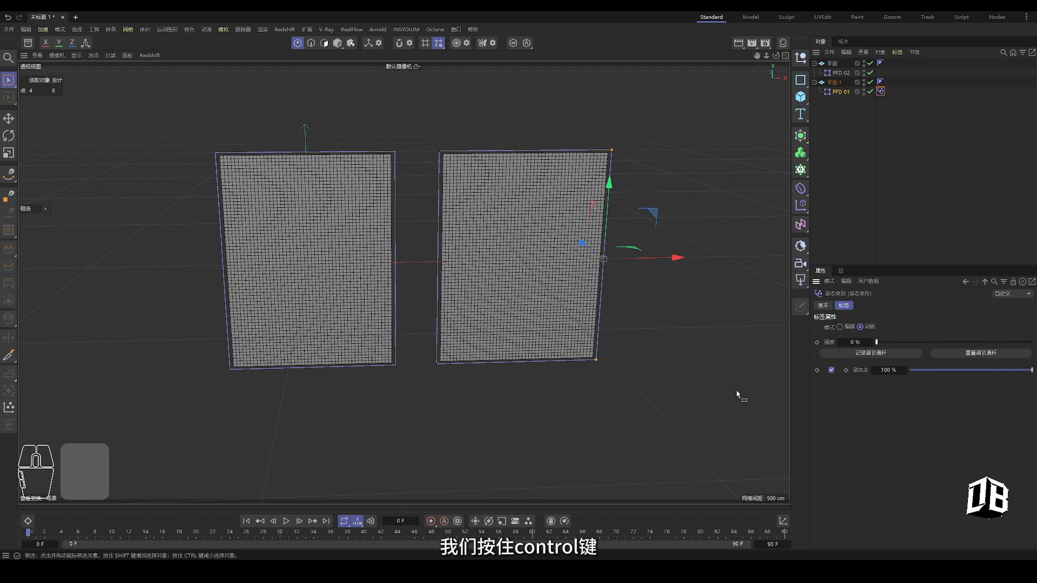
ctrl+click(816, 342)
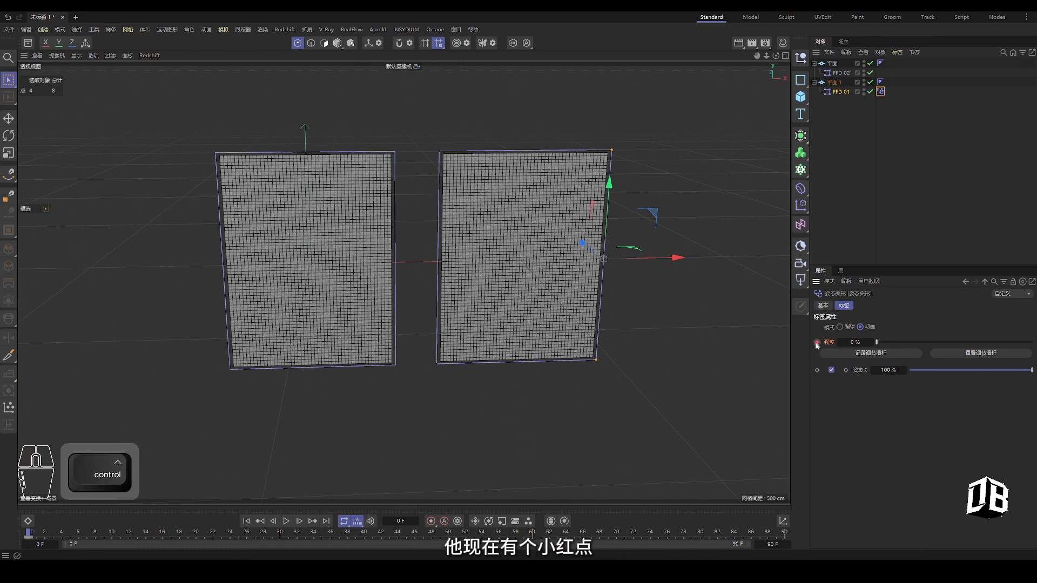
click(785, 533)
drag(876, 342, 1032, 343)
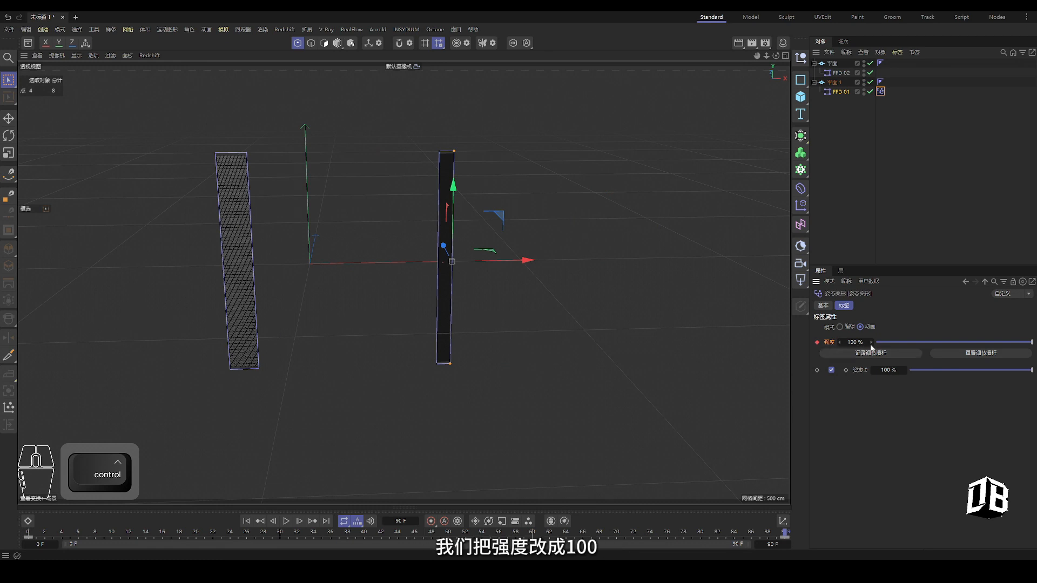
drag(29, 533, 550, 531)
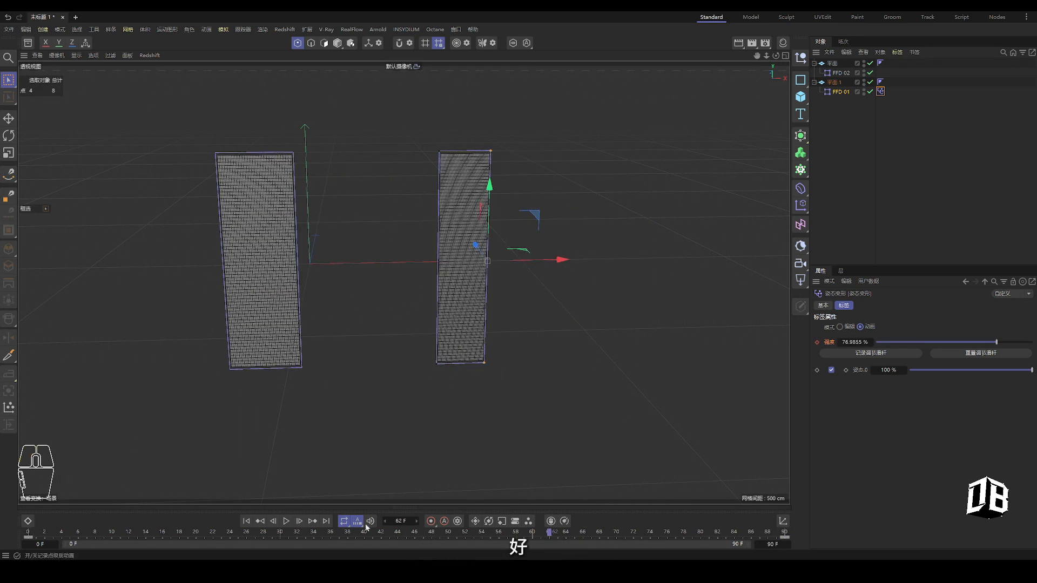
ctrl+click(27, 521)
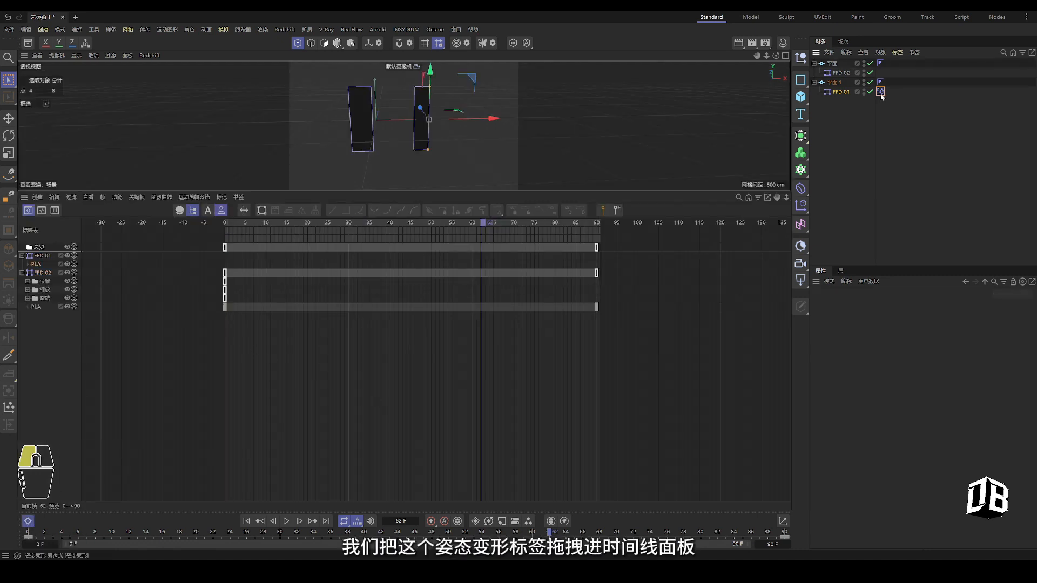
Add the Pose Morph tag's track to the Dope Sheet and scrub to preview the deformation
drag(264, 369, 263, 370)
click(42, 211)
click(29, 213)
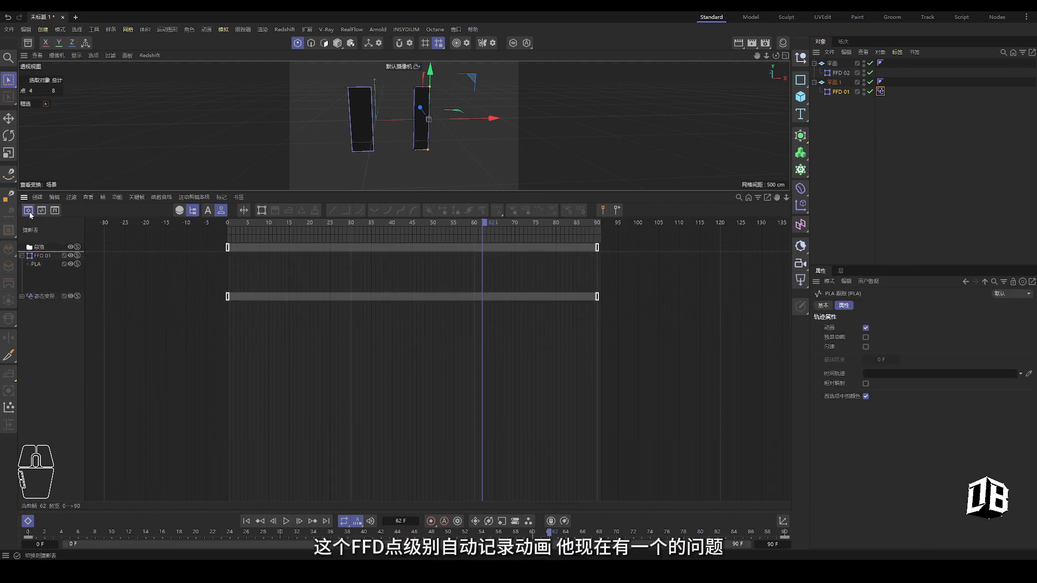
drag(242, 244, 648, 283)
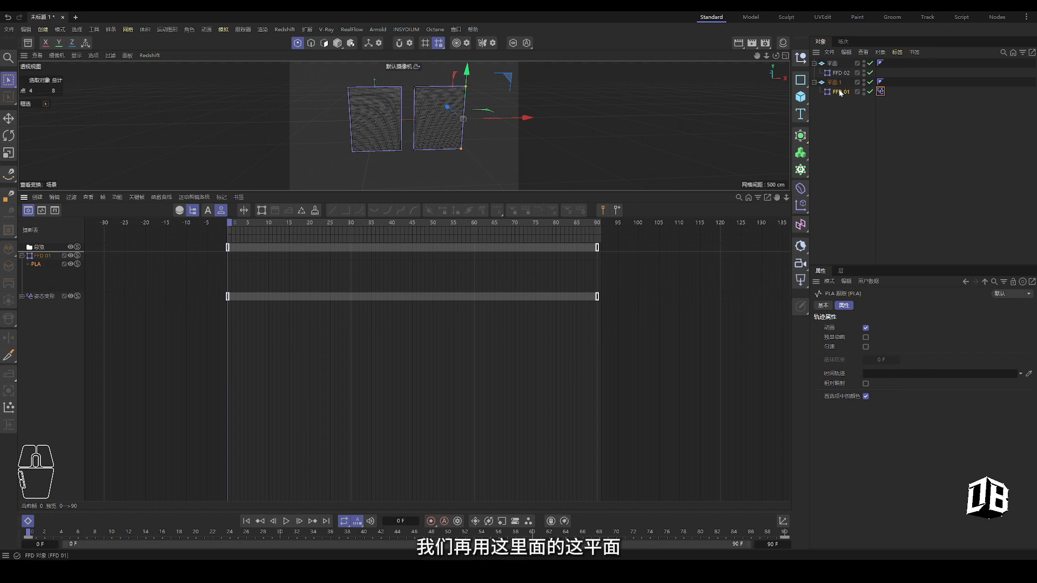
click(832, 63)
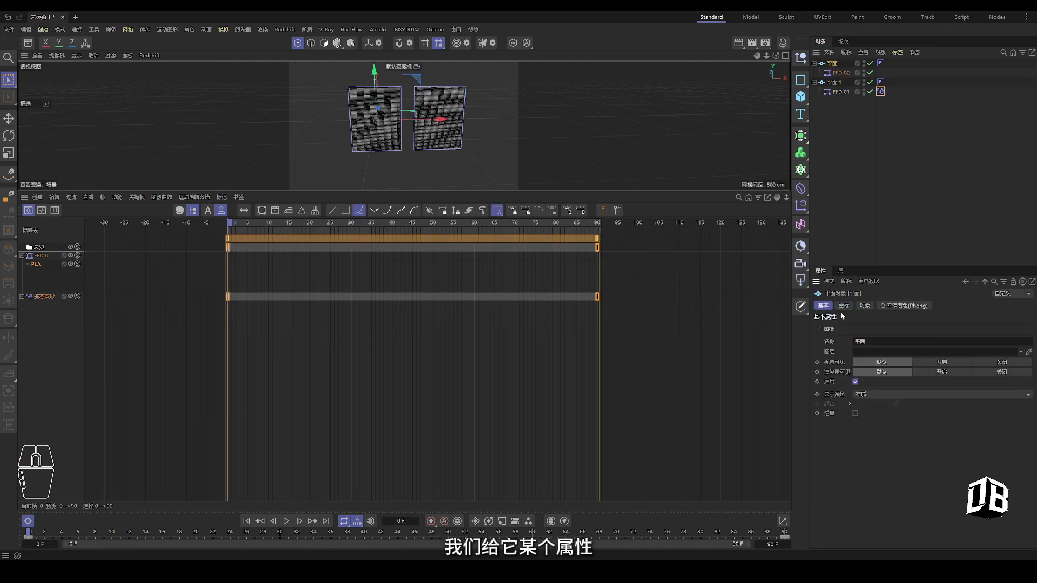
Add the plane to the Dope Sheet and give it a Time special track
ctrl+click(820, 340)
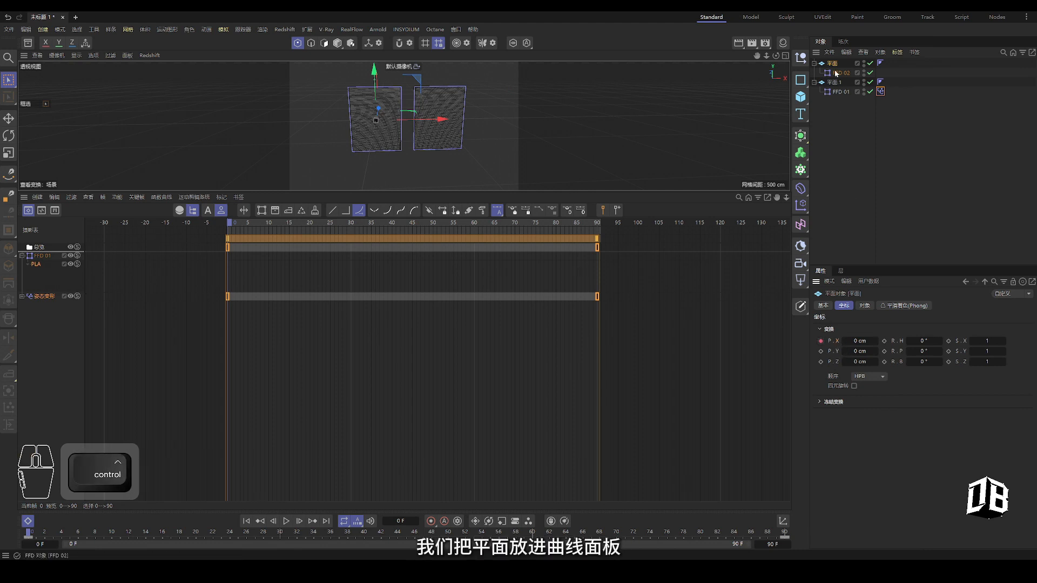
ctrl+drag(79, 264, 39, 308)
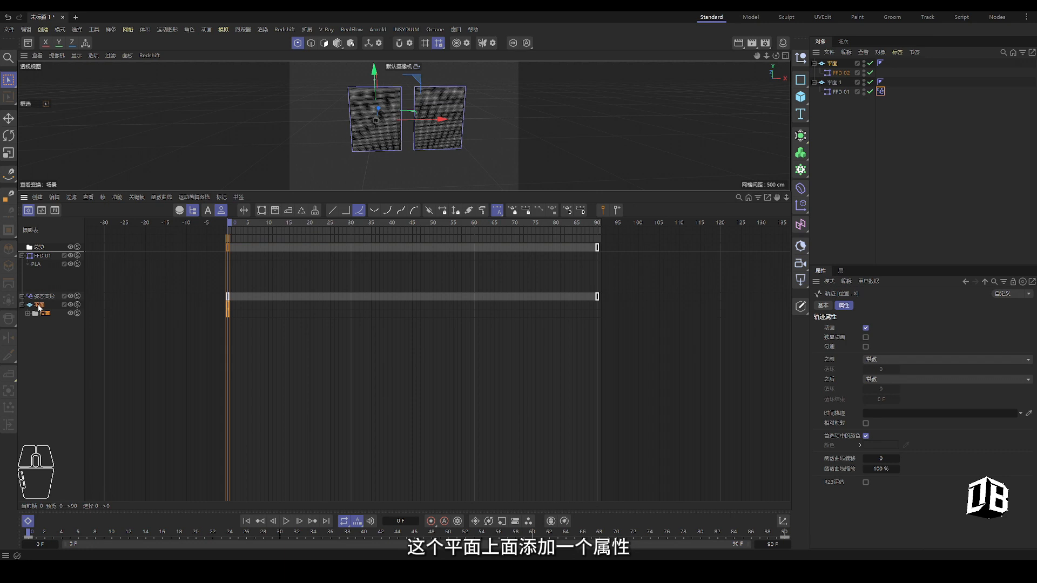
click(37, 197)
mouse_move(58, 217)
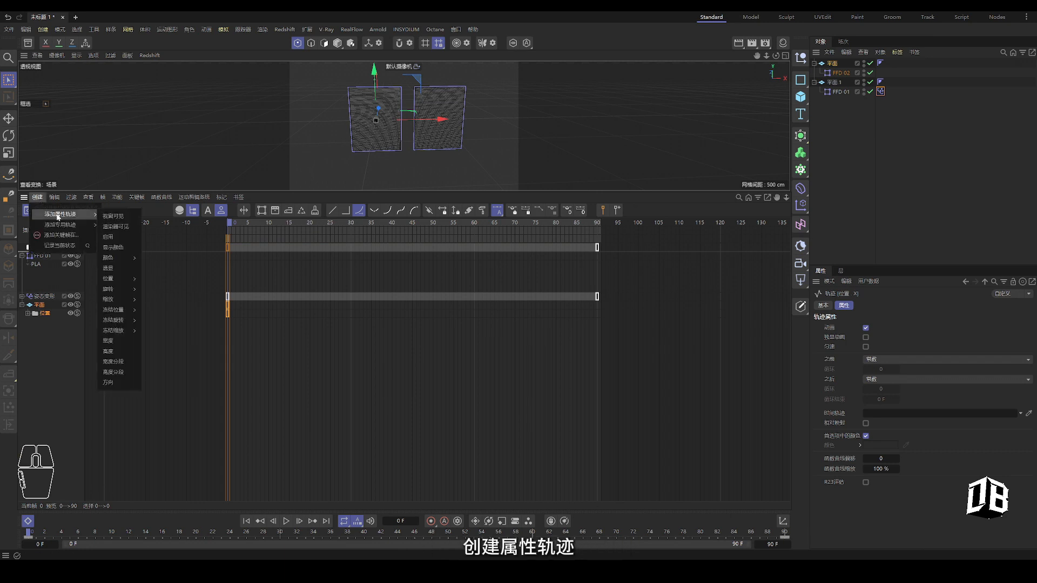
mouse_move(89, 225)
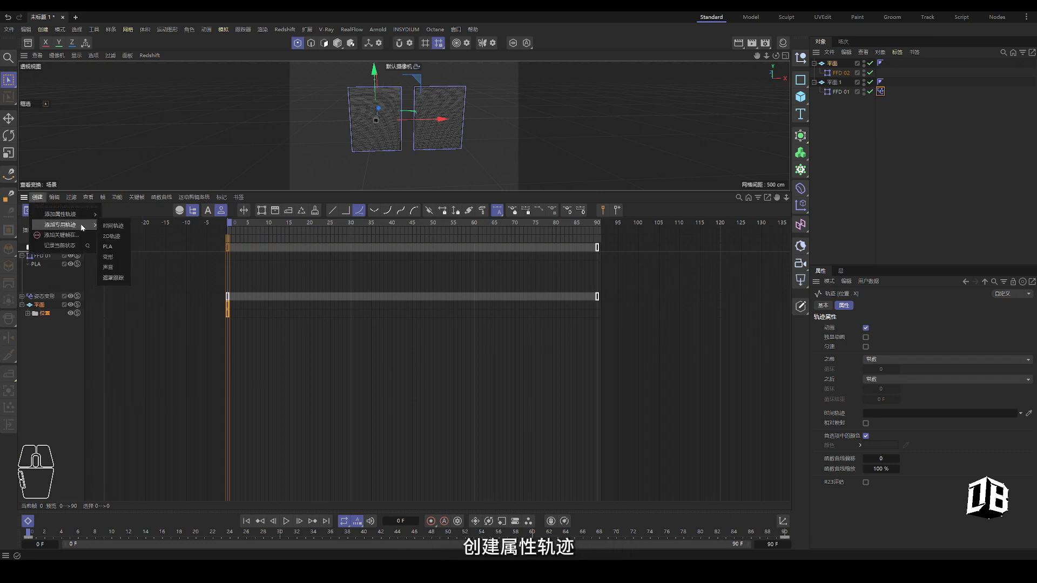
click(113, 226)
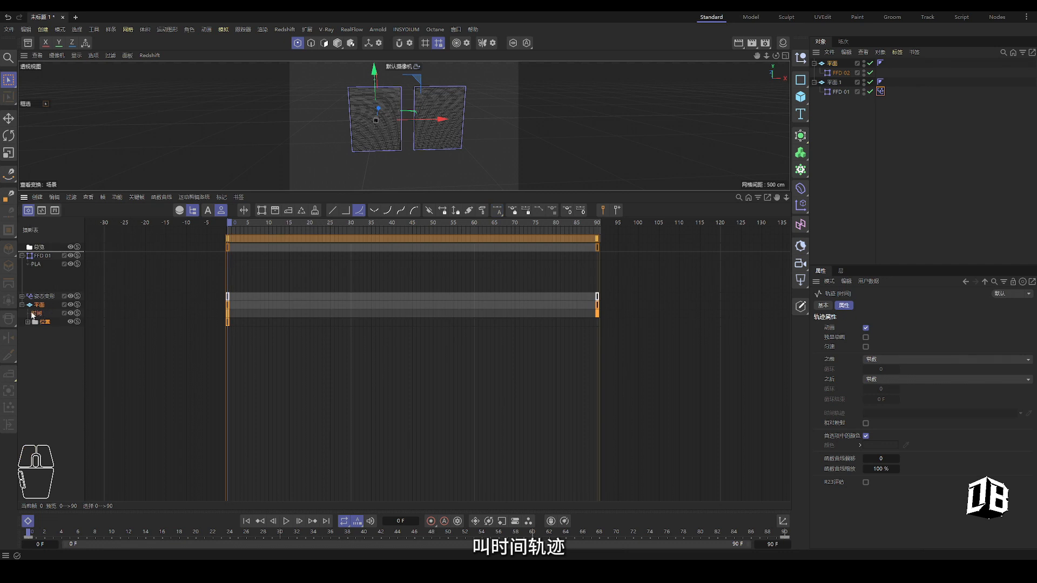
click(32, 315)
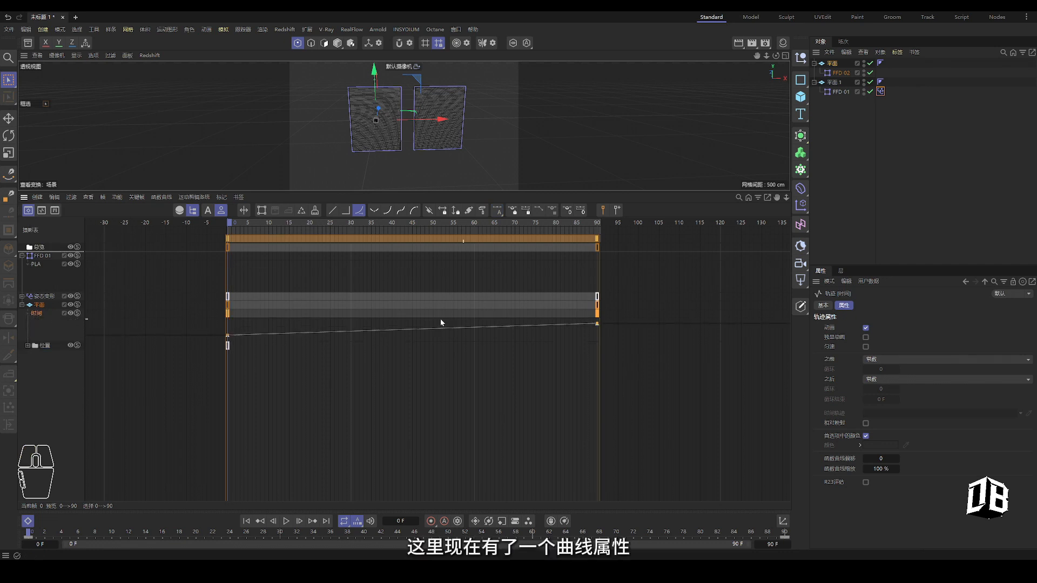
Link the Time track into FFD 01's PLA track and preview frames 0 to 90
click(36, 264)
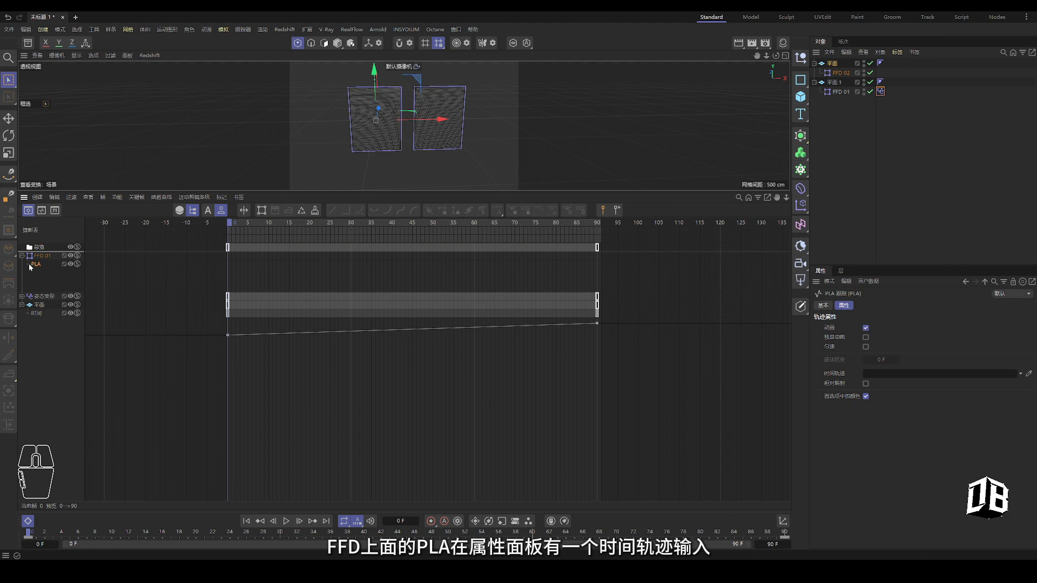
click(28, 265)
drag(38, 314, 38, 314)
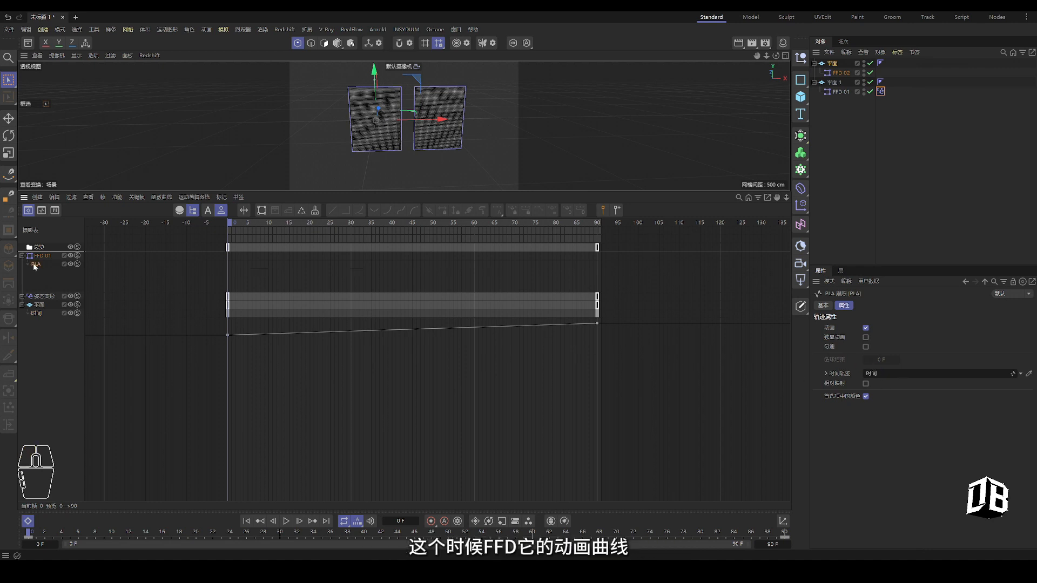
drag(36, 532, 255, 532)
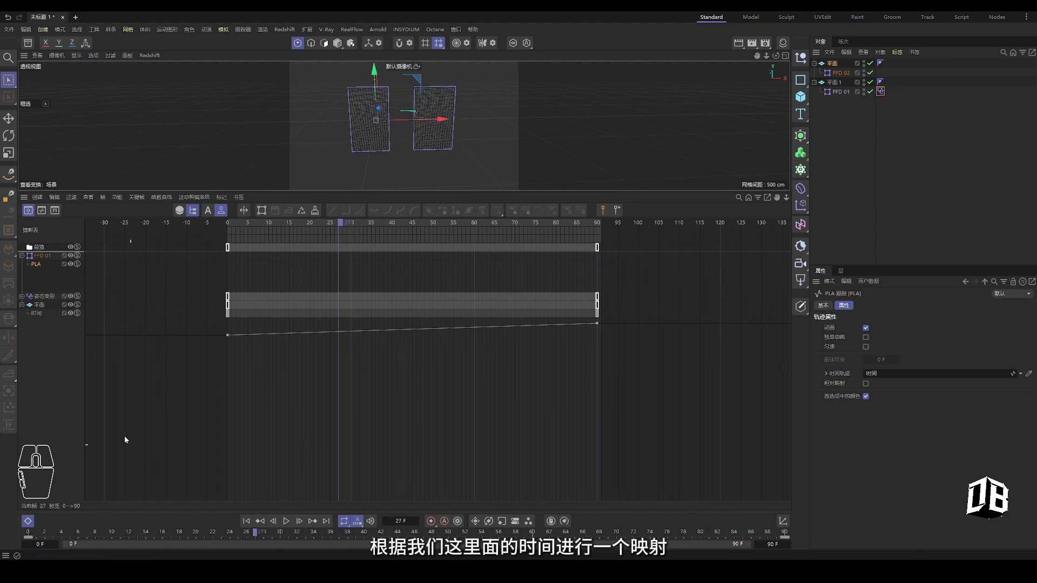
Make the Time curve rise steeply and ease out toward 100, then play it back
click(37, 325)
key(Tab)
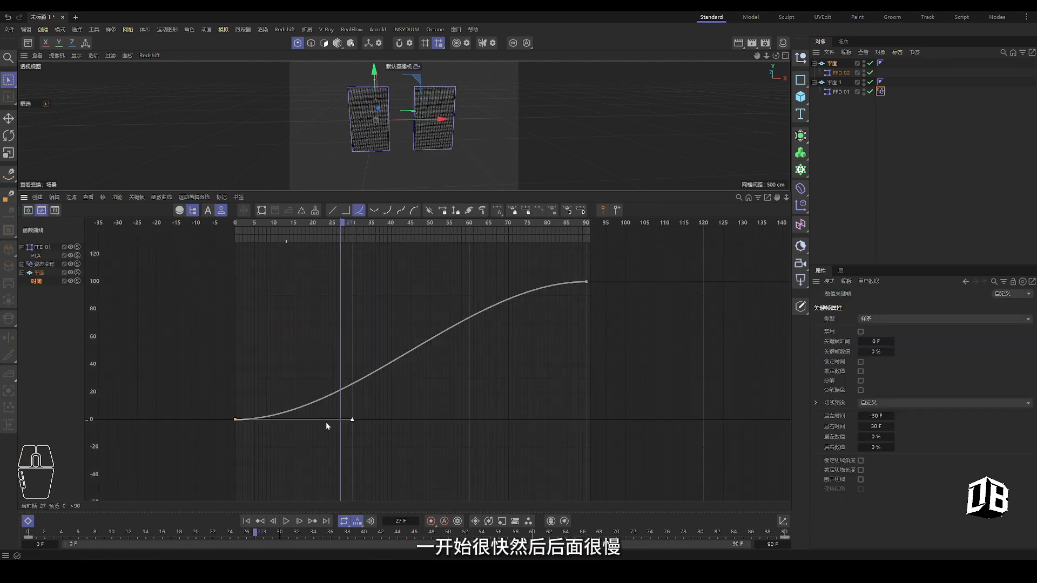
drag(352, 419, 284, 309)
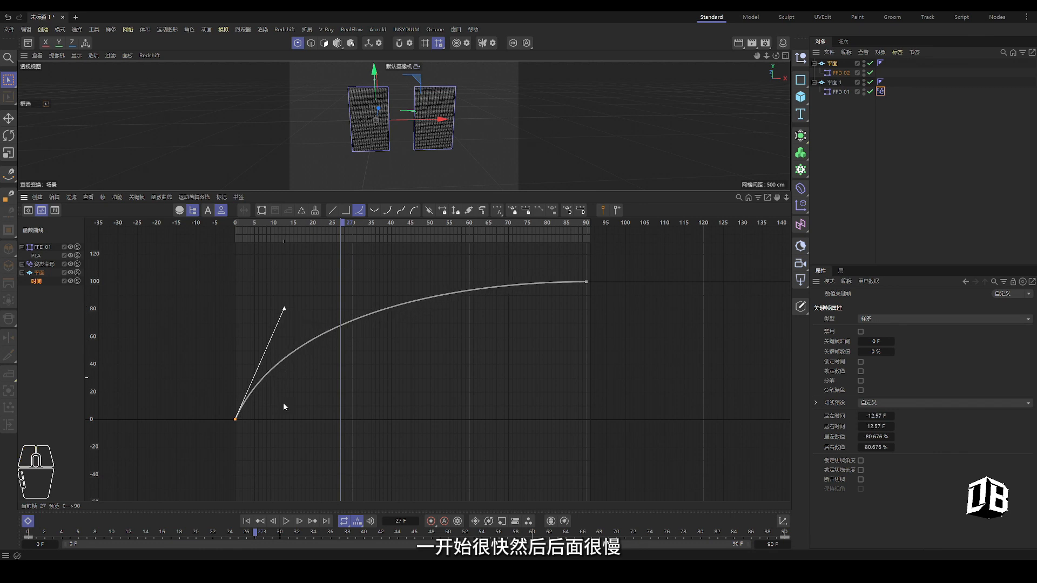
click(247, 520)
click(286, 520)
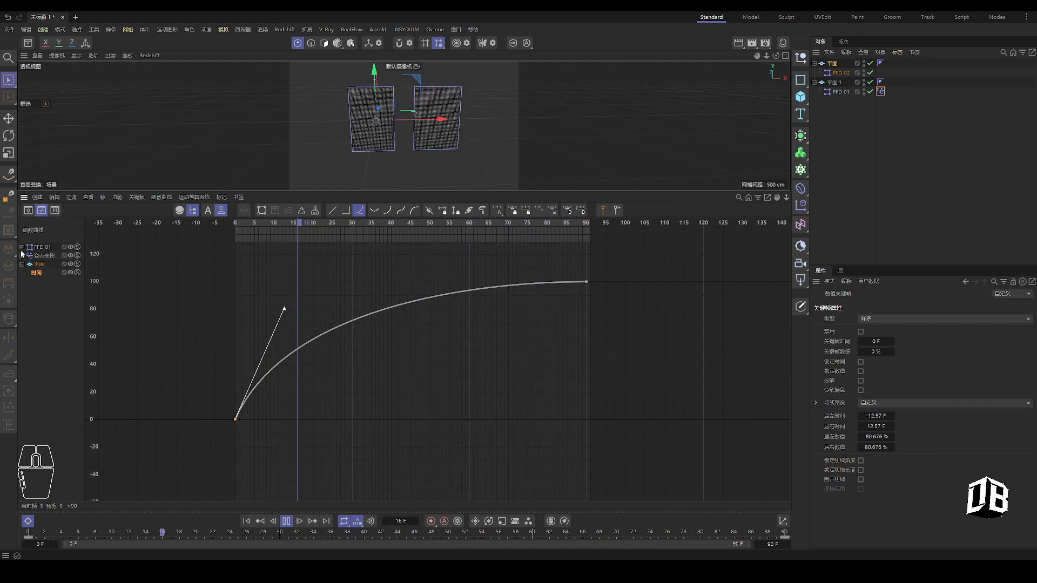
Review the strength and PLA tracks, then close the timeline panel and stop playback
click(39, 257)
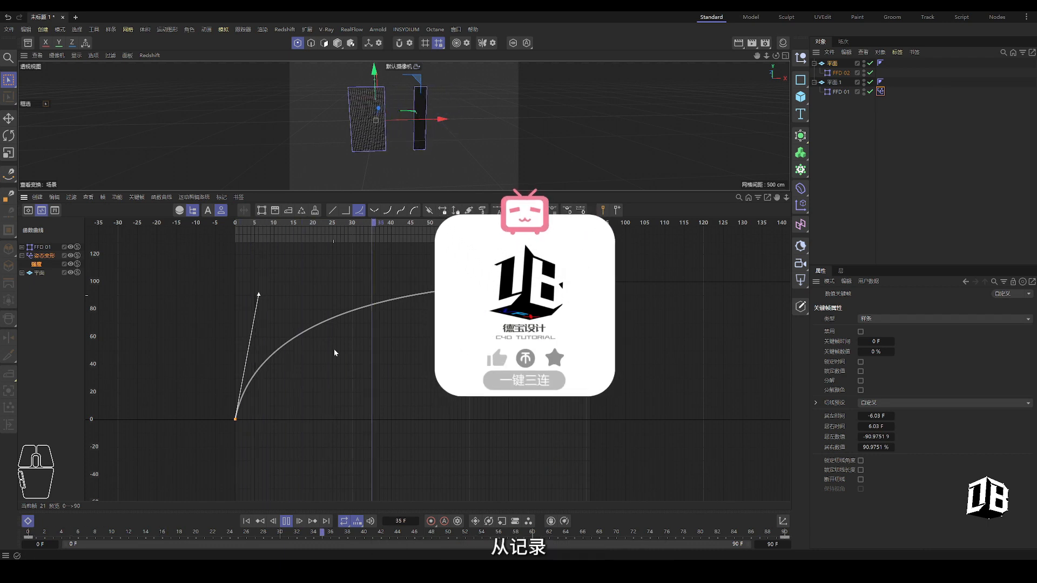
click(22, 248)
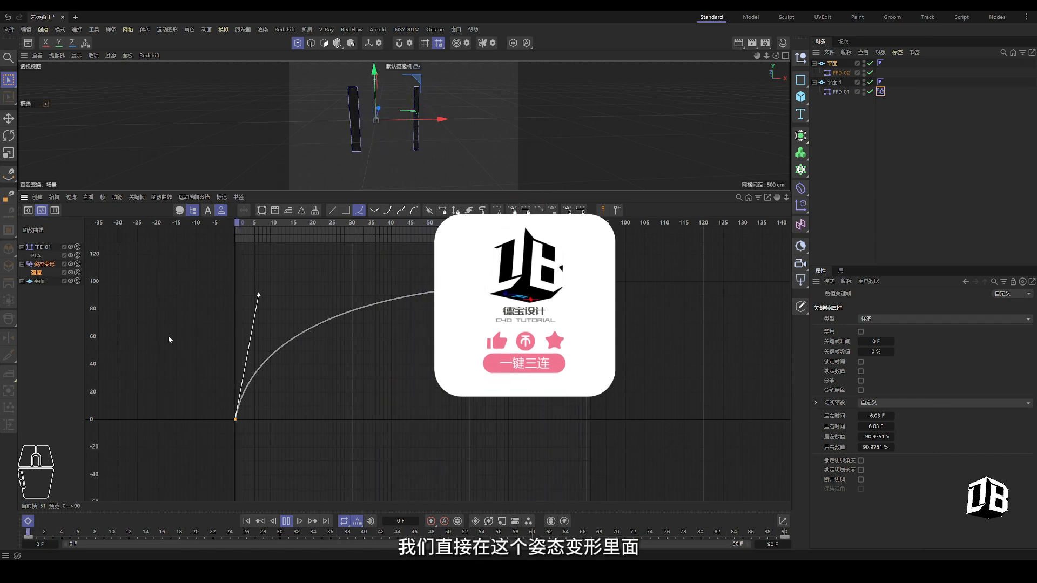
click(36, 273)
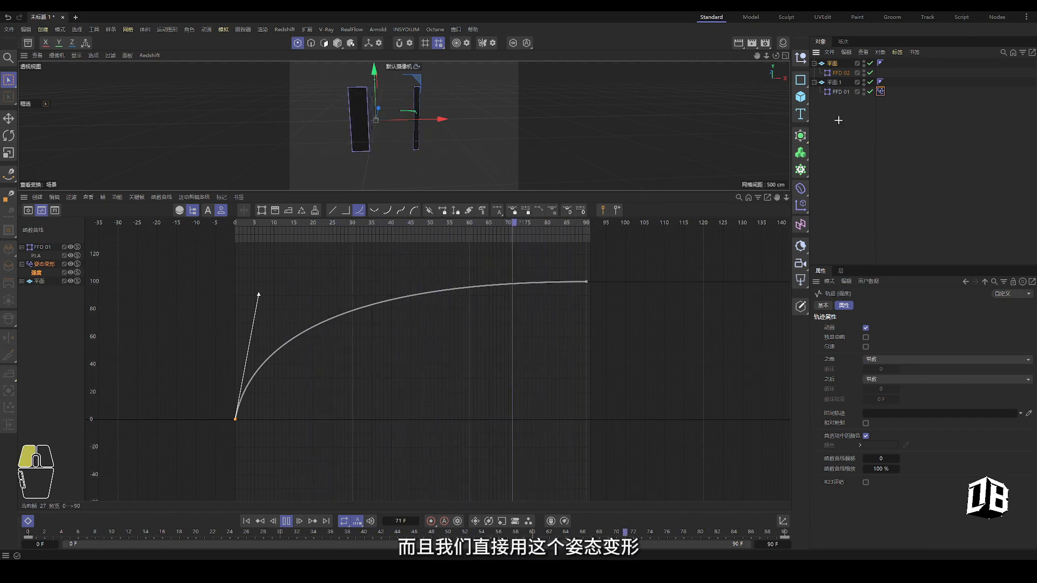
click(880, 92)
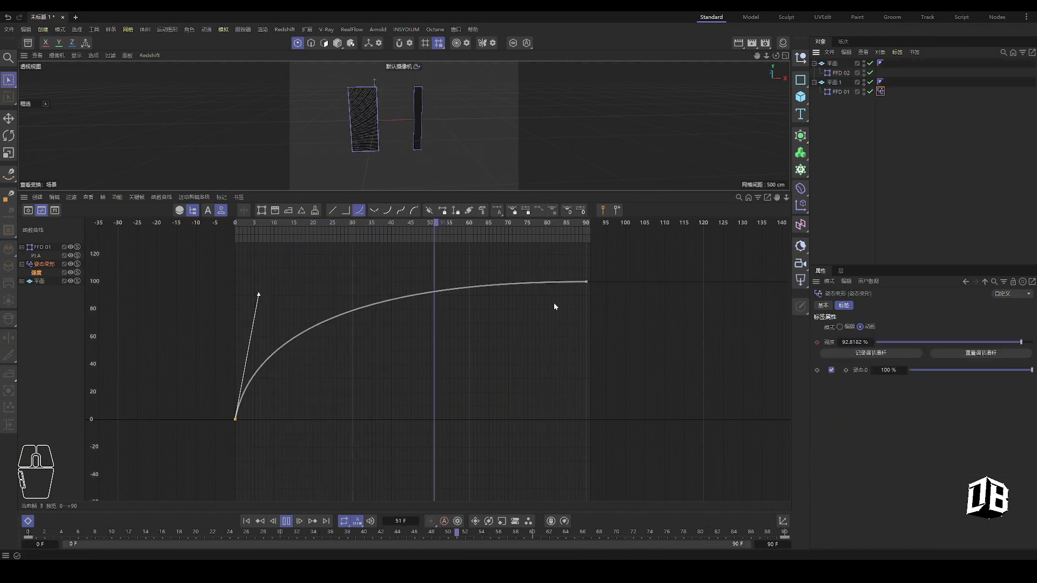
click(44, 249)
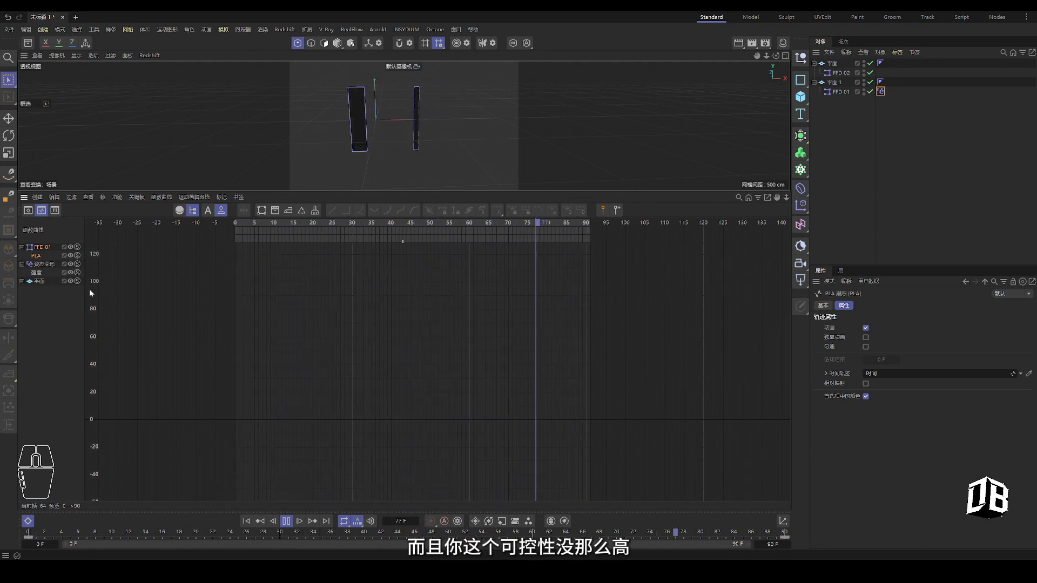
ctrl+click(24, 198)
click(286, 522)
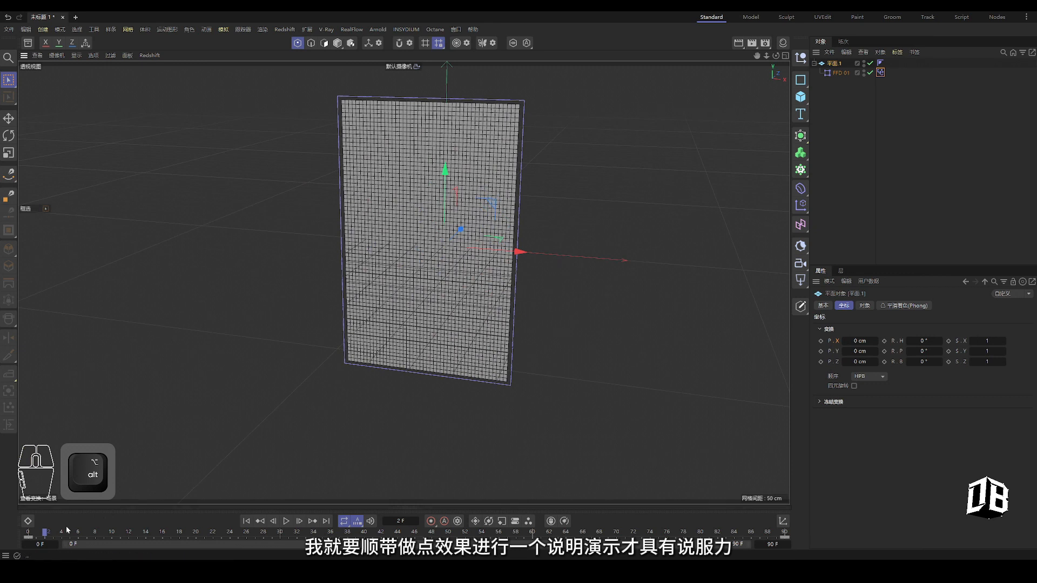
Add a Vertex Map tag to 平面.1
drag(43, 535, 1, 542)
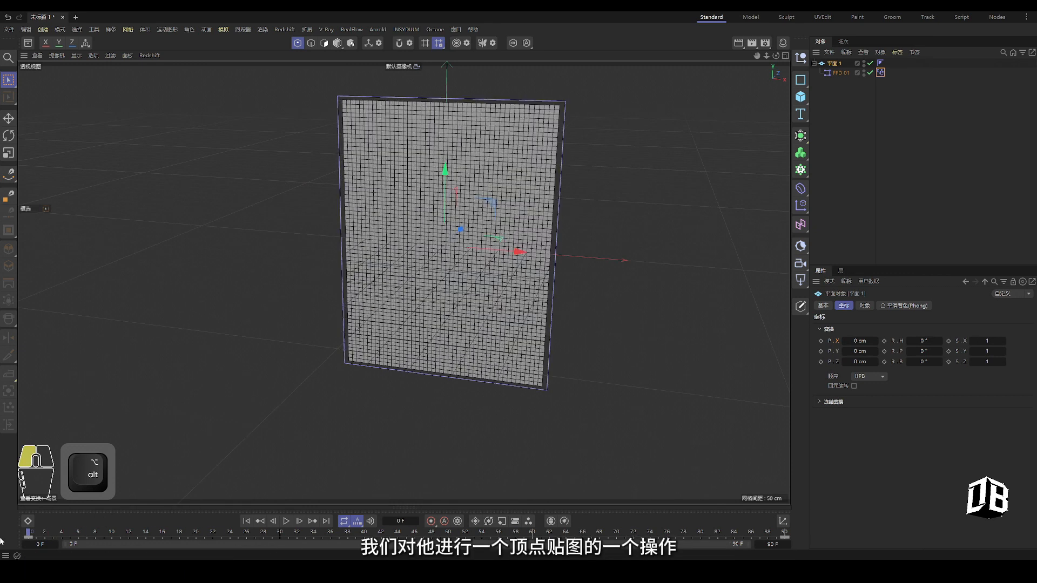
right_click(836, 66)
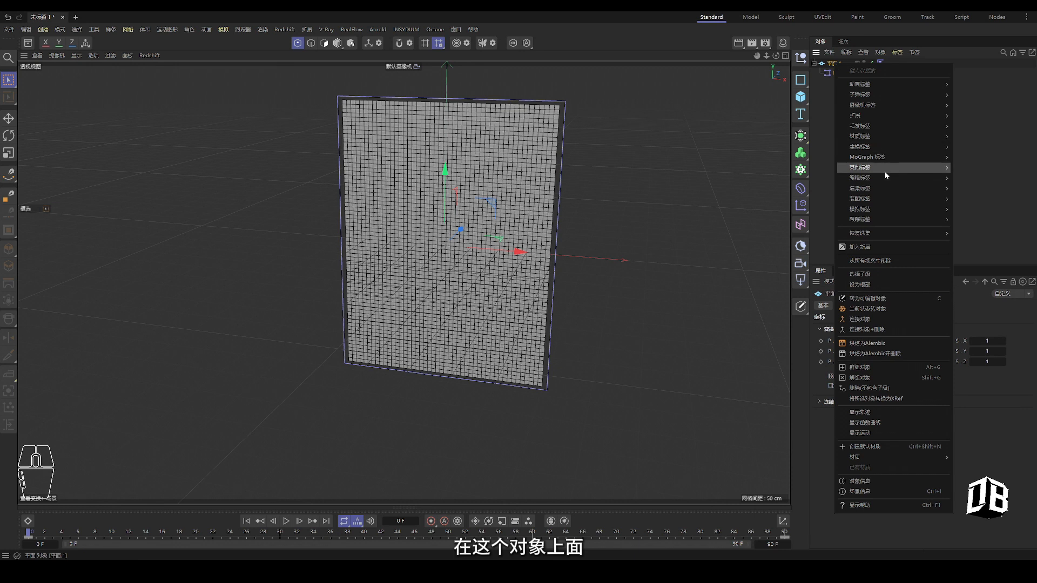
mouse_move(886, 173)
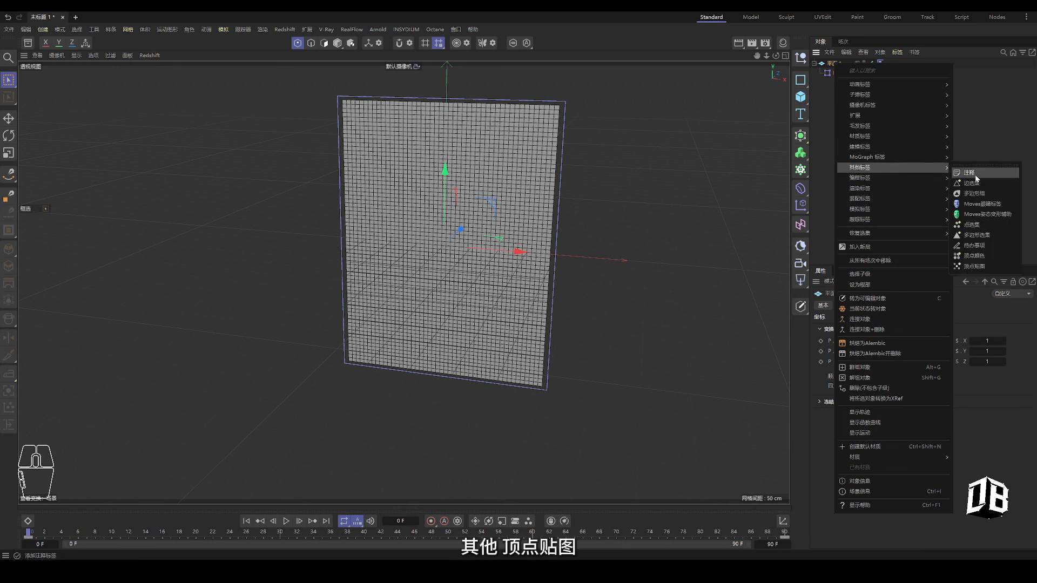
click(983, 267)
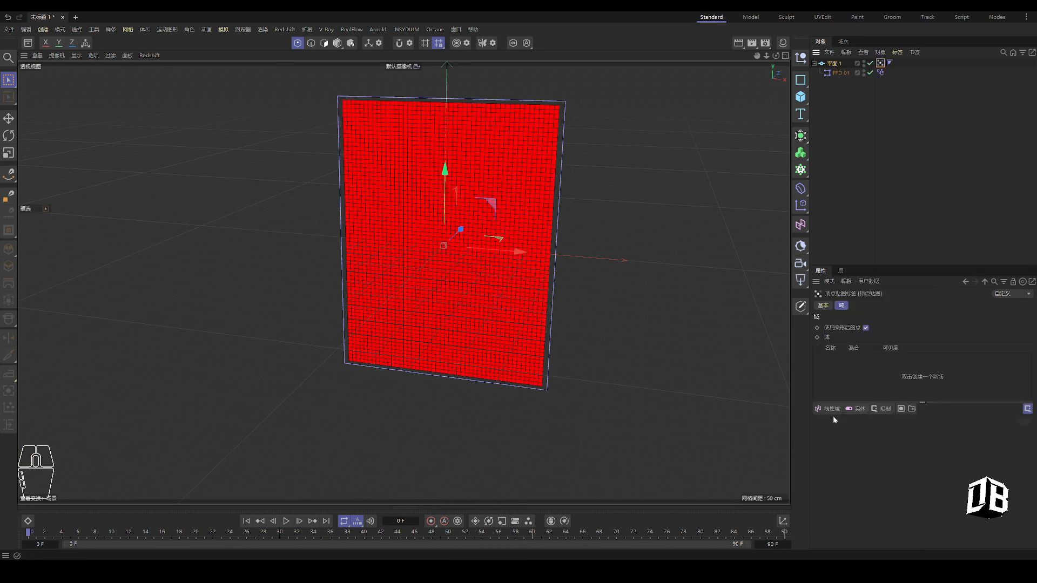
Add a Linear Field to the vertex map pointing down -Y
click(828, 408)
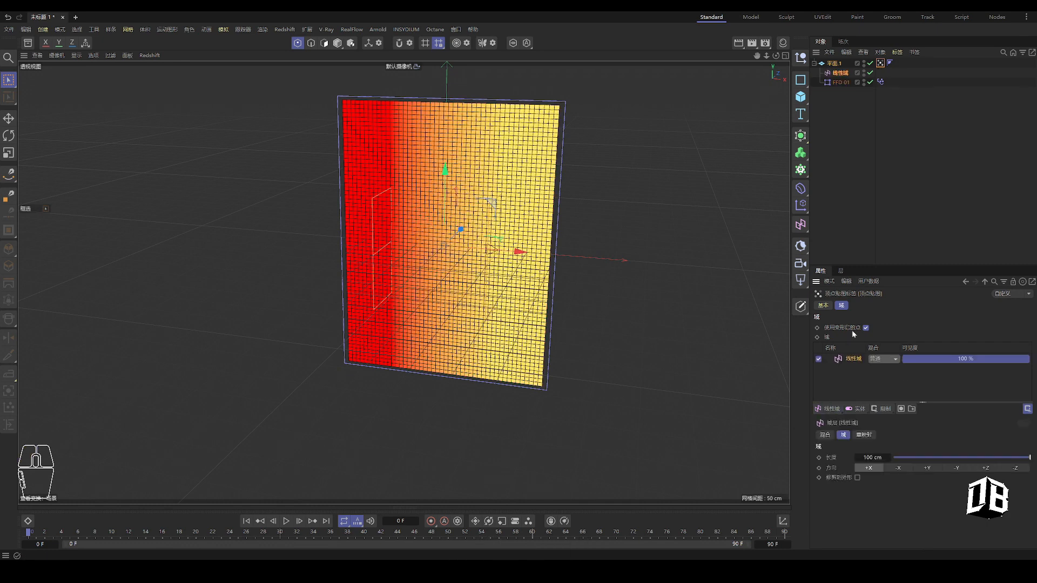
click(931, 469)
click(956, 468)
drag(448, 181, 484, 139)
Shorten and raise the linear field to Y 230.7568 cm so only the top edge is weighted
click(843, 77)
click(338, 44)
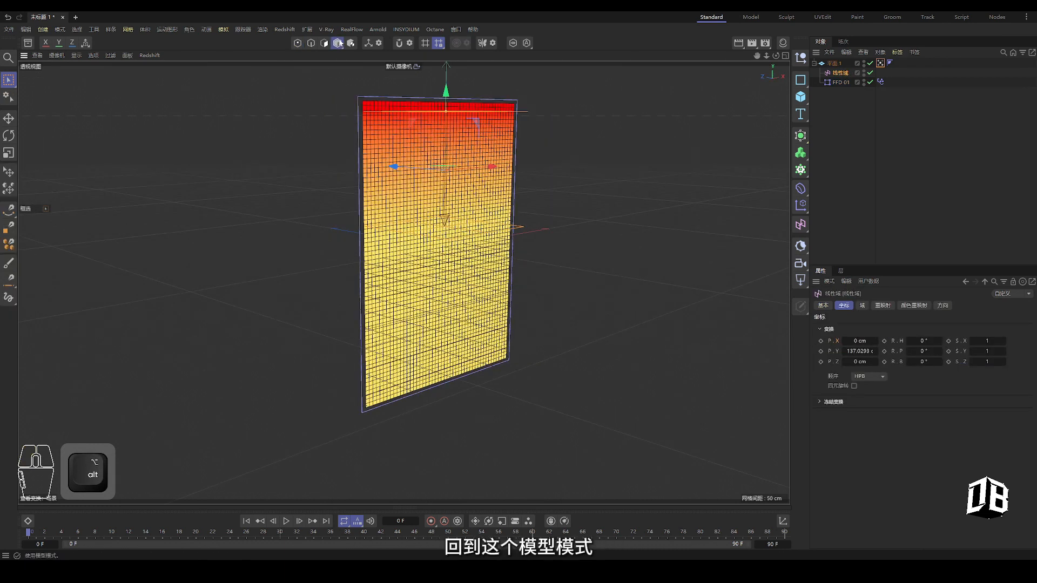
drag(441, 109, 446, 177)
drag(448, 137, 447, 62)
alt+drag(440, 81, 342, 130)
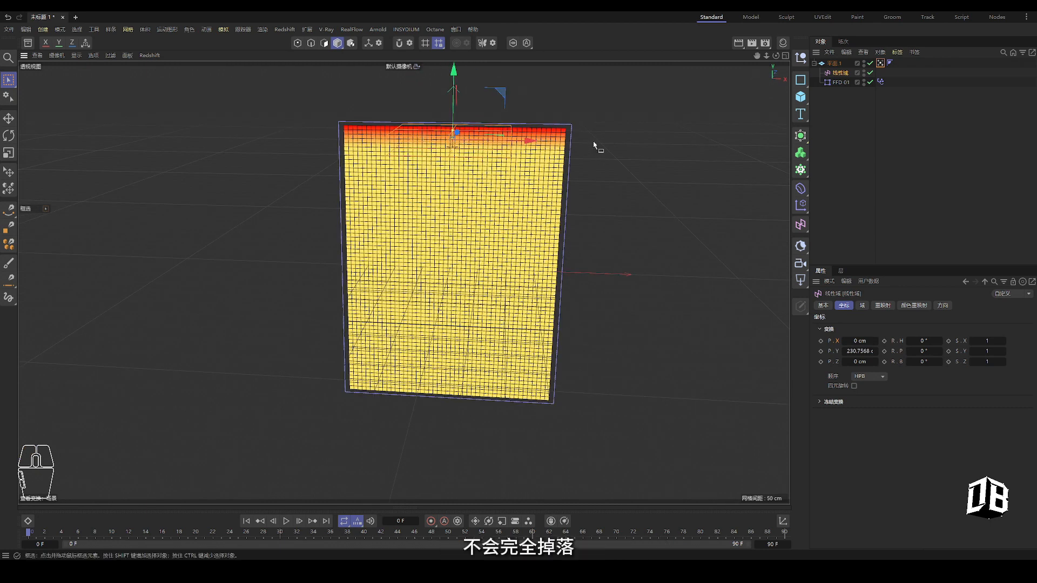
alt+drag(453, 349, 464, 346)
Add a cloth tag to 平面.1 with blend-animation pinning from the vertex map, and watch it hang in folds
right_click(835, 63)
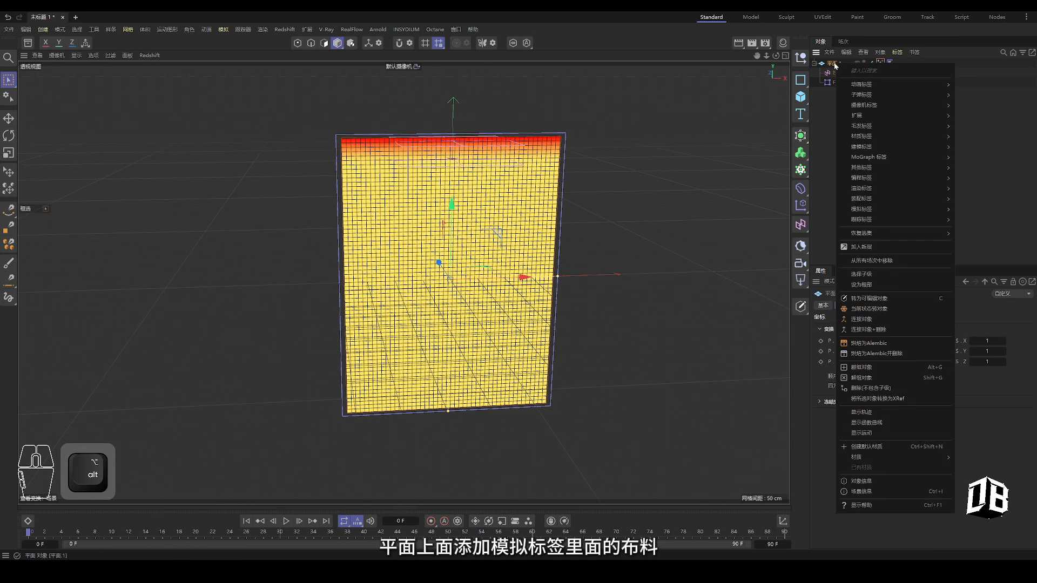
mouse_move(876, 208)
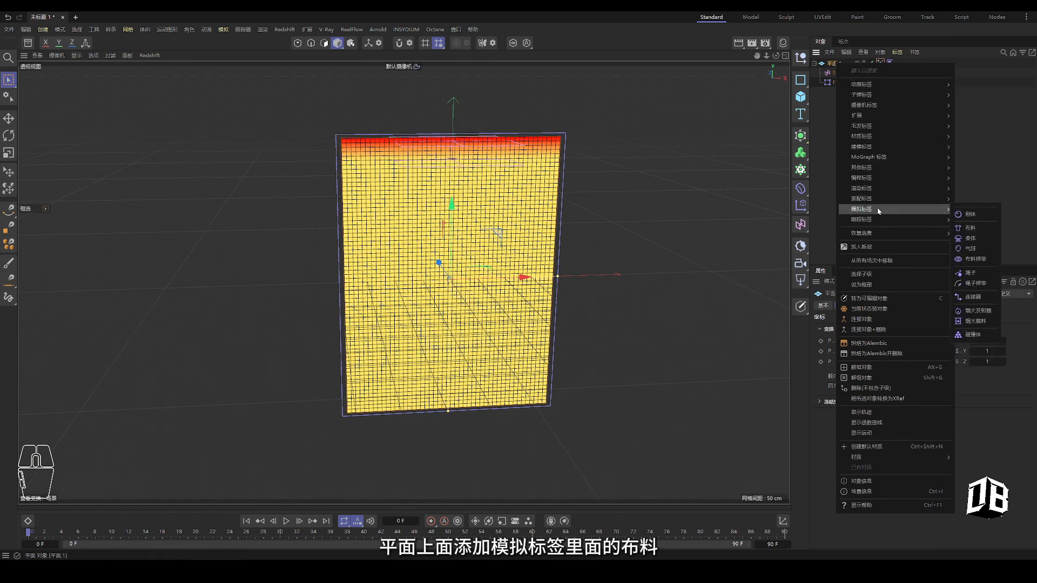
click(972, 229)
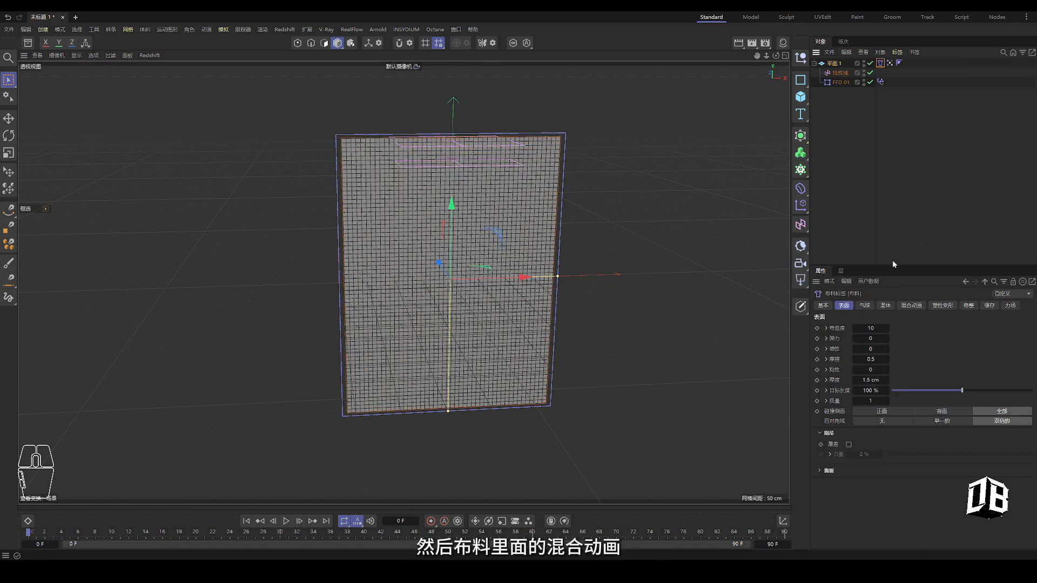
click(910, 305)
click(850, 328)
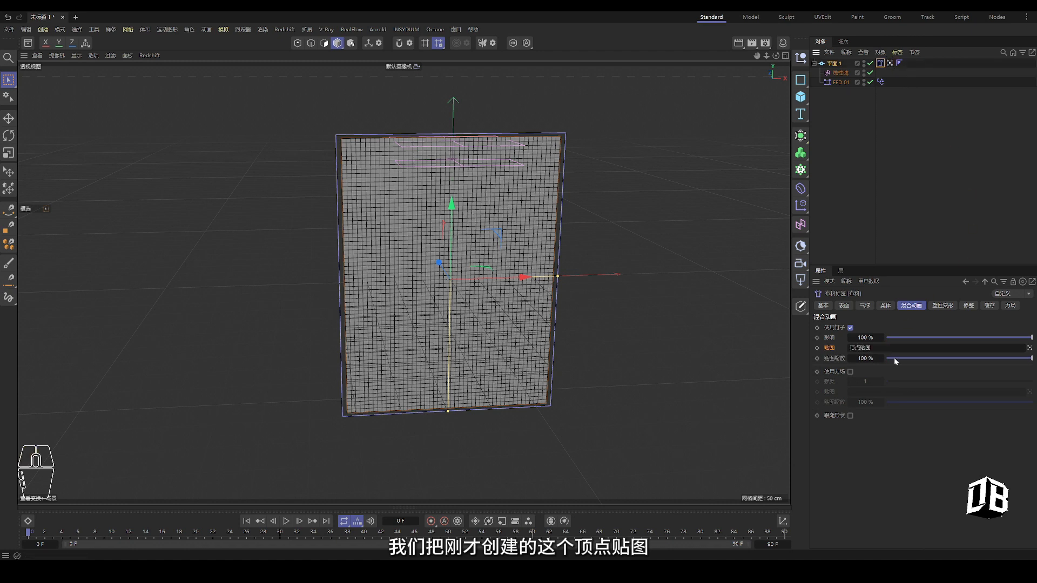
click(844, 305)
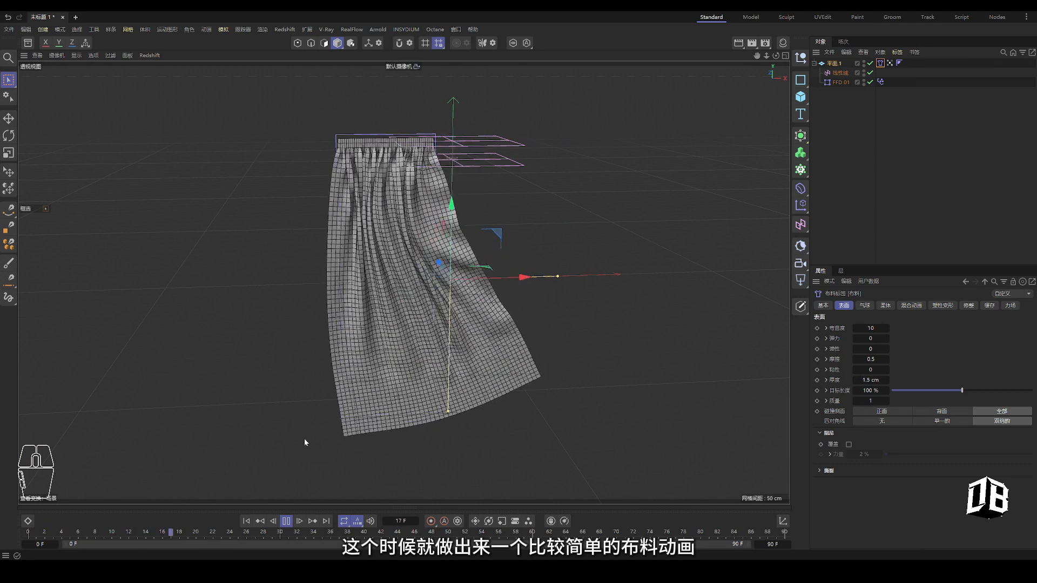
alt+drag(346, 345, 399, 176)
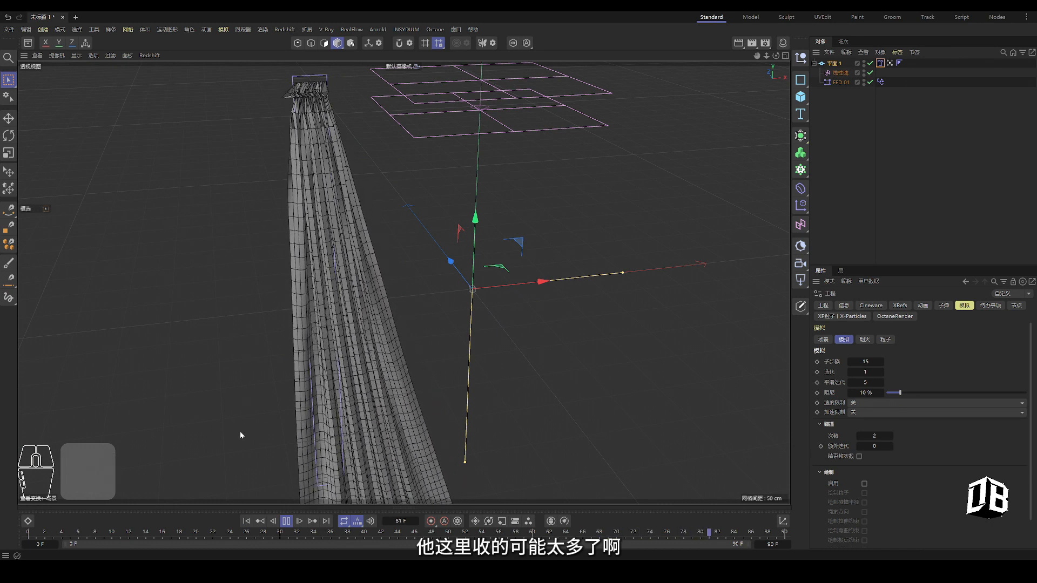
Check the FFD pose-morph tag strength of about 85% and rewind the animation
click(880, 82)
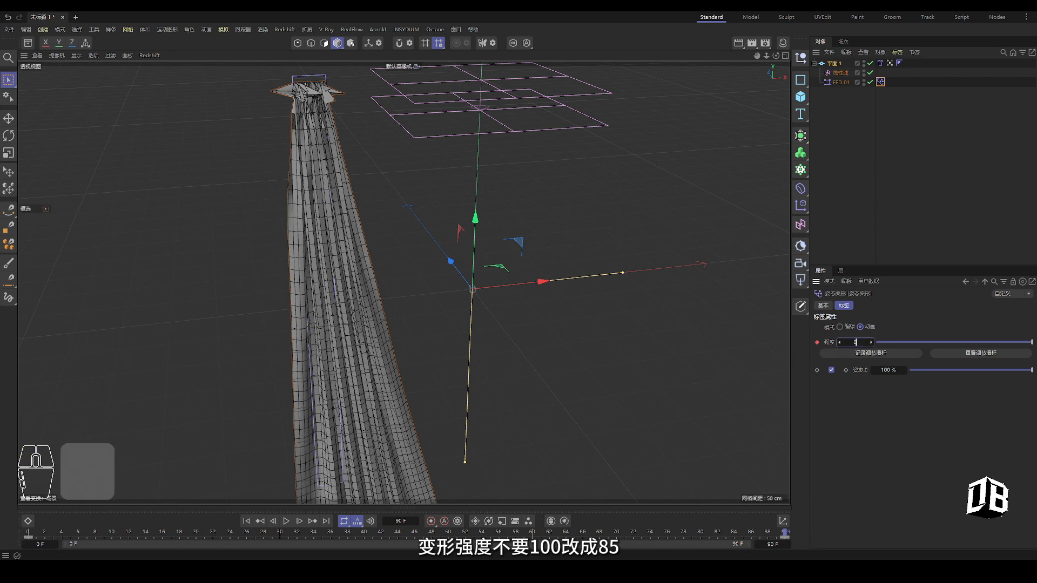
alt+click(246, 521)
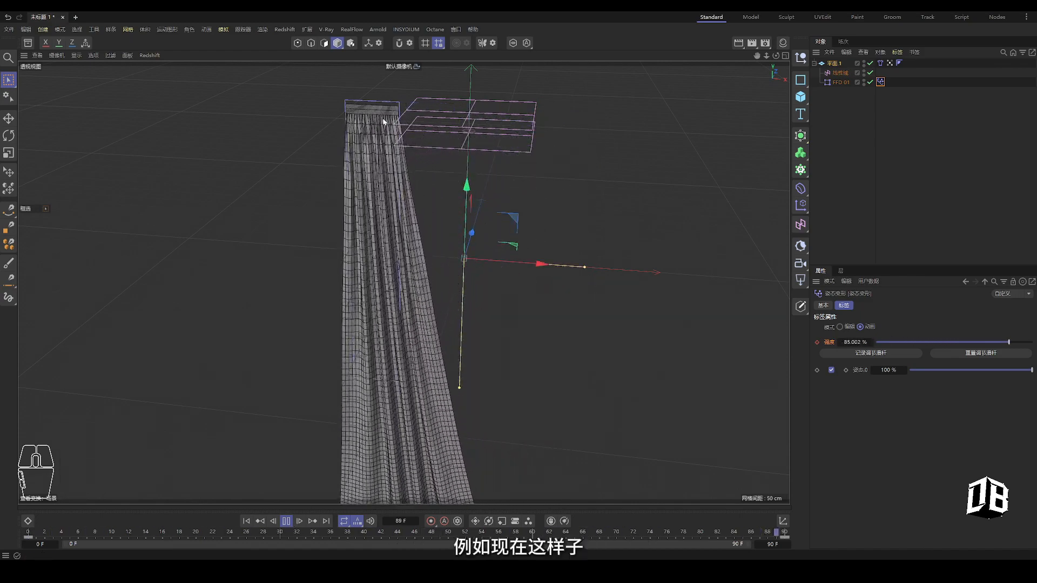
mouse_move(403, 194)
alt+mouse_down()
mouse_move(408, 229)
mouse_move(398, 183)
alt+mouse_up()
scroll(398, 182, down, 5)
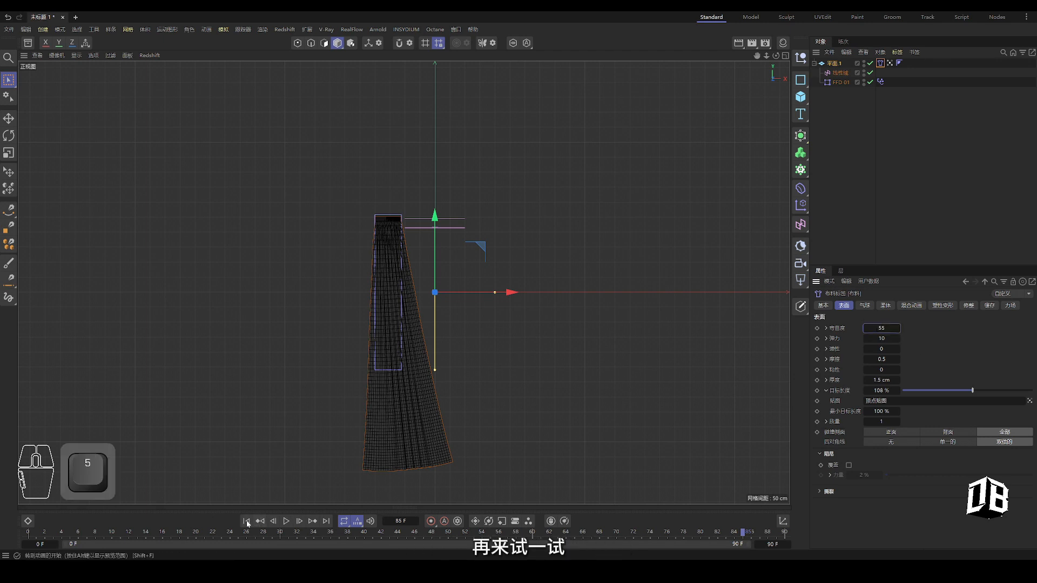
click(246, 521)
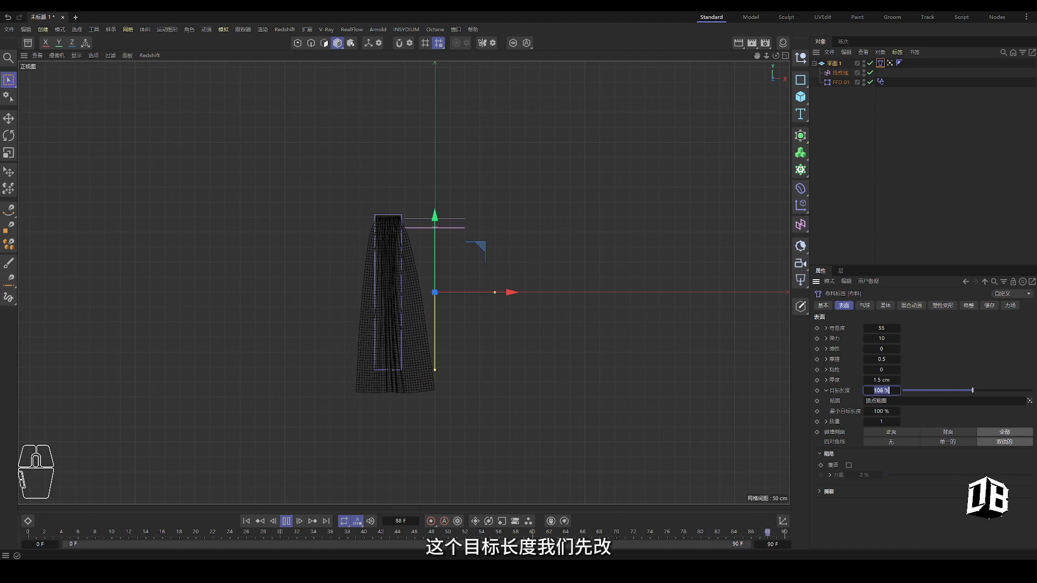
Retune the cloth tag's surface target length and stiffness values to 100, 103 and 255
text(100)
key(Return)
click(892, 202)
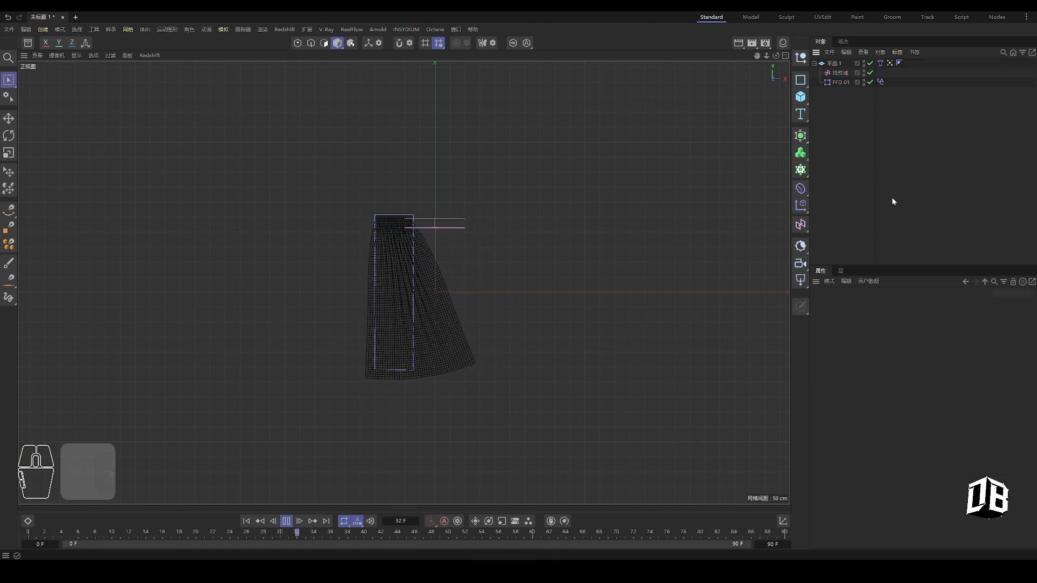
scroll(472, 279, up, 5)
click(880, 63)
double_click(881, 390)
text(103)
double_click(881, 328)
text(255)
key(Return)
Set the cloth's elasticity value to 222, then settle on 55
text(222)
key(Return)
scroll(457, 351, down, 6)
scroll(450, 401, up, 3)
double_click(881, 338)
text(55)
key(Return)
Create a cube and stretch it into a thin, wide floor slab beneath the plane
middle_click(483, 273)
middle_click(396, 243)
alt+drag(418, 248, 432, 249)
scroll(432, 249, up, 4)
drag(800, 97, 837, 112)
alt+drag(432, 259, 480, 303)
drag(428, 181, 614, 178)
click(246, 521)
alt+drag(481, 302, 432, 259)
Flatten and widen the floor cube and raise the cloth plane above it
key(ctrl+z)
alt+drag(426, 203, 443, 232)
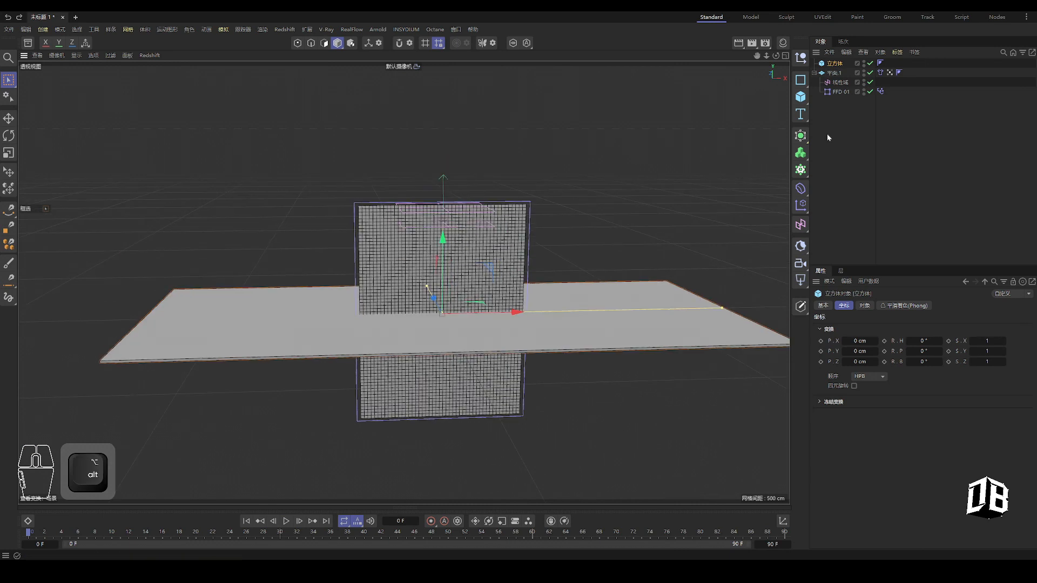
click(834, 72)
middle_click(486, 259)
middle_click(540, 351)
drag(515, 266, 515, 210)
click(834, 64)
drag(345, 333, 287, 319)
Give the cube 50 segments in X and Z and place it below FFD 01 in the hierarchy
click(864, 306)
drag(887, 380, 1032, 381)
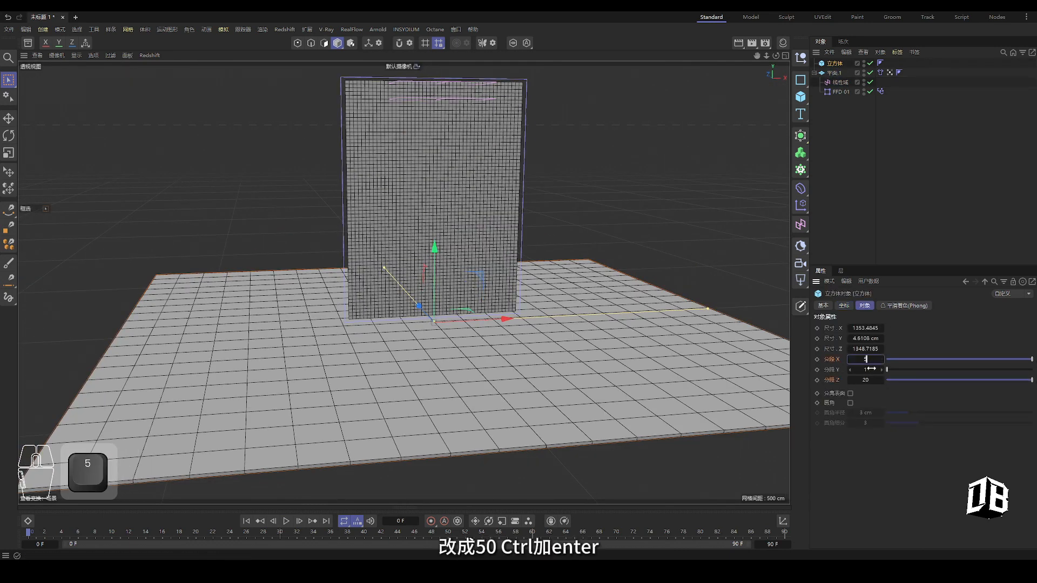
key(ctrl+Return)
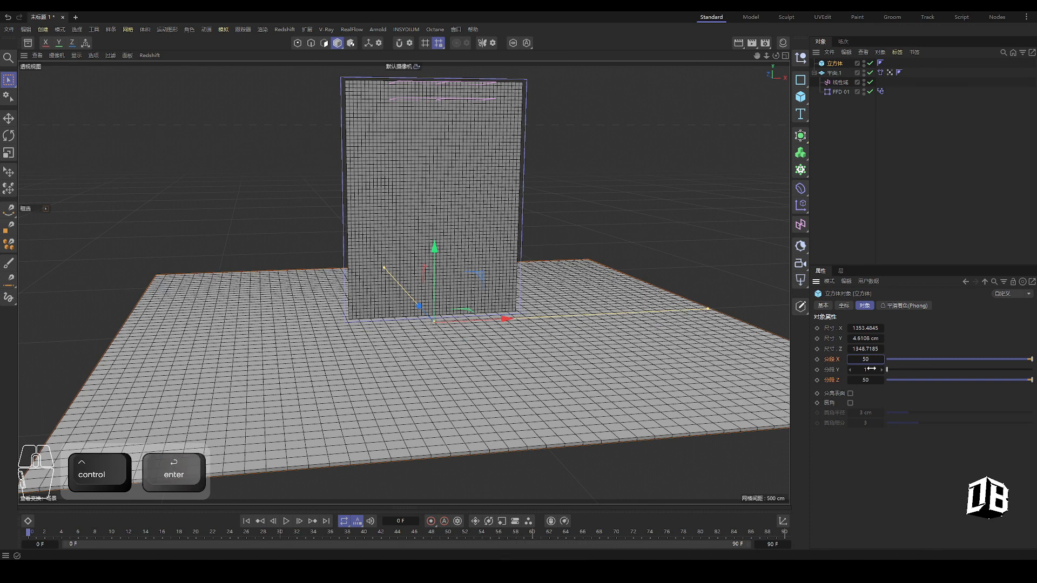
click(834, 157)
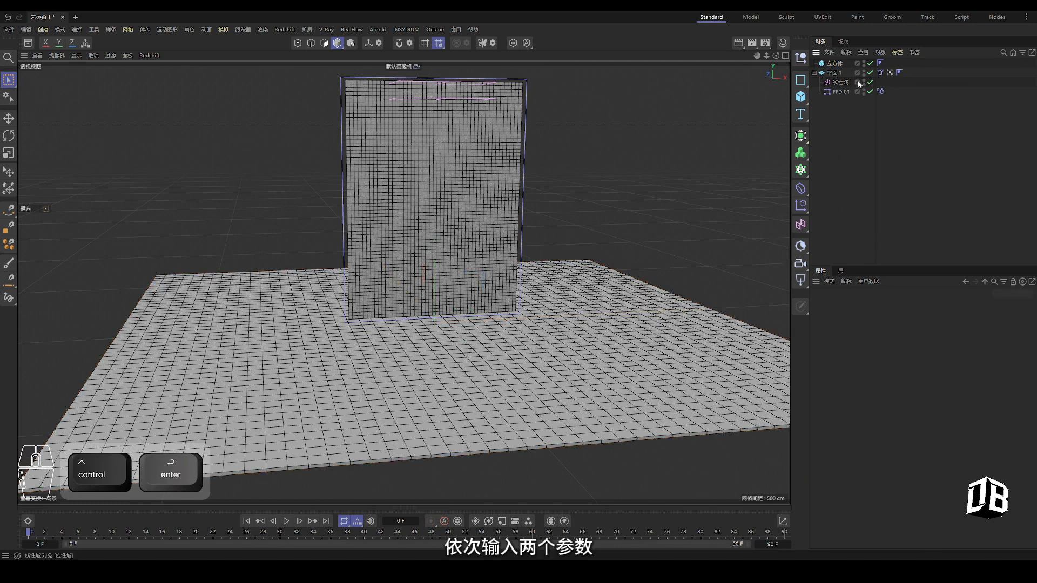
drag(835, 65, 835, 100)
Add a collider tag to the cube and filter the viewport to geometry only
right_click(831, 95)
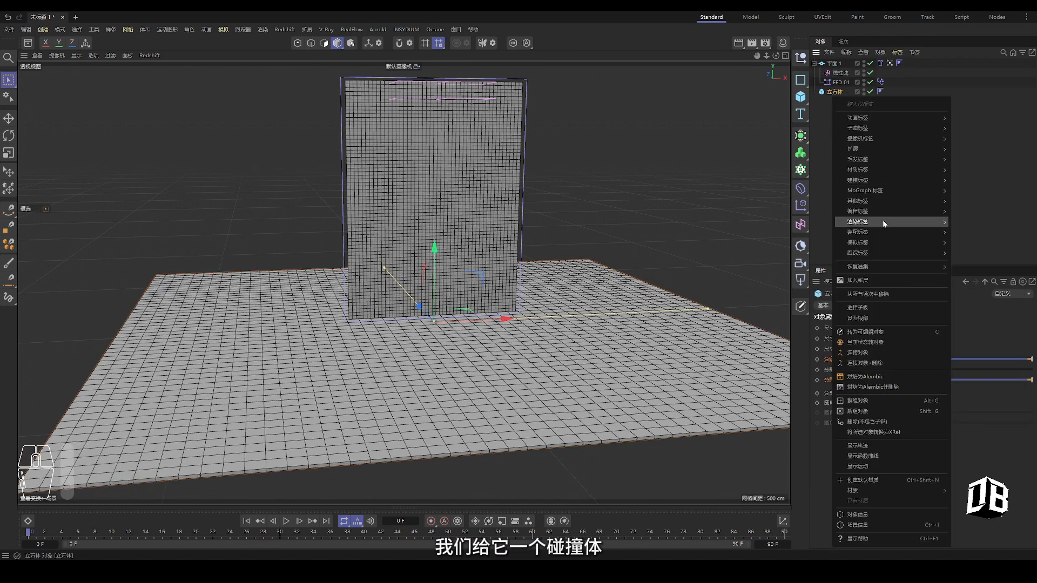
mouse_move(883, 242)
click(977, 367)
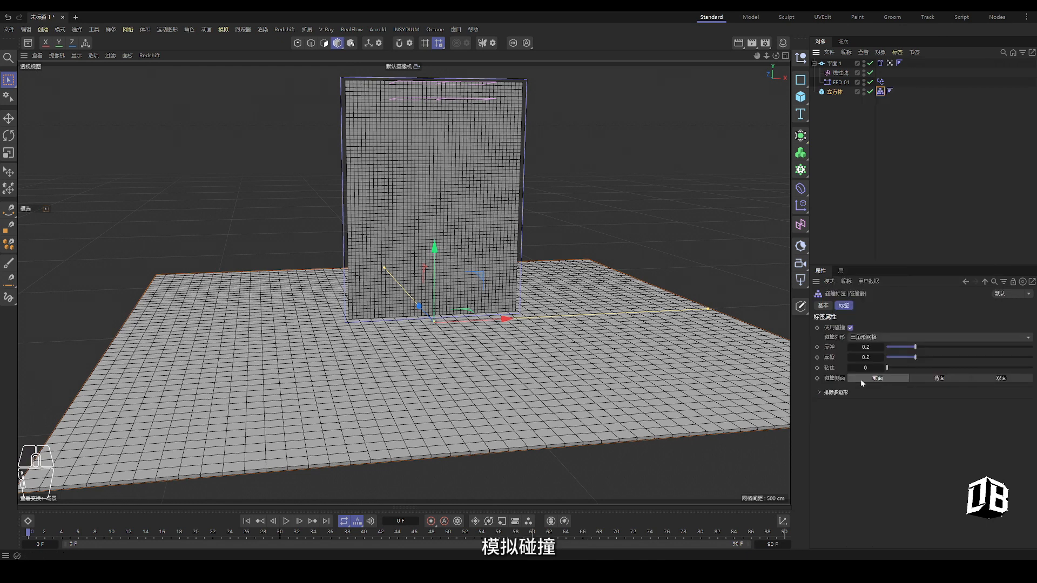
click(835, 157)
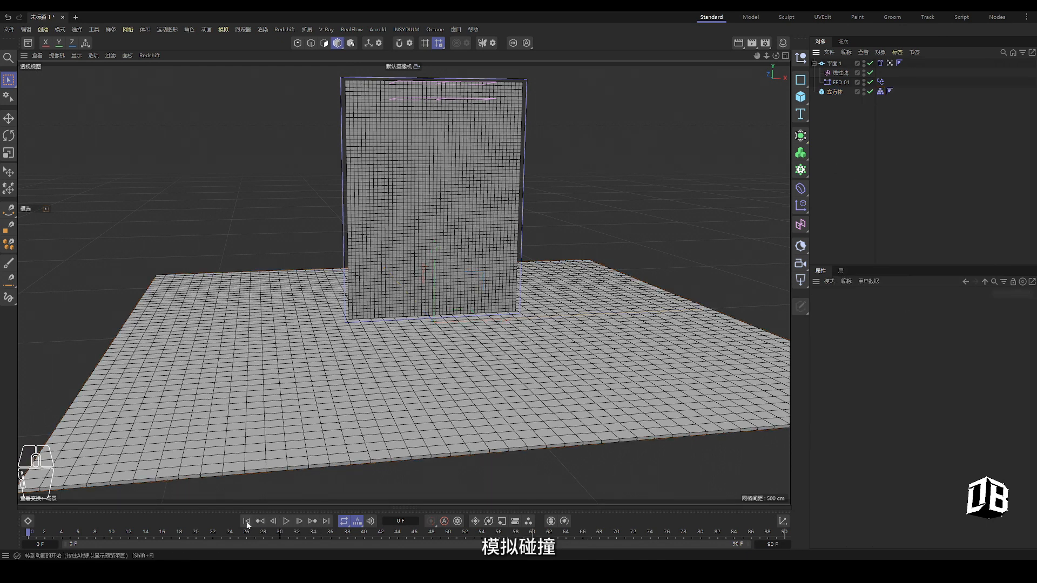
click(110, 56)
click(134, 88)
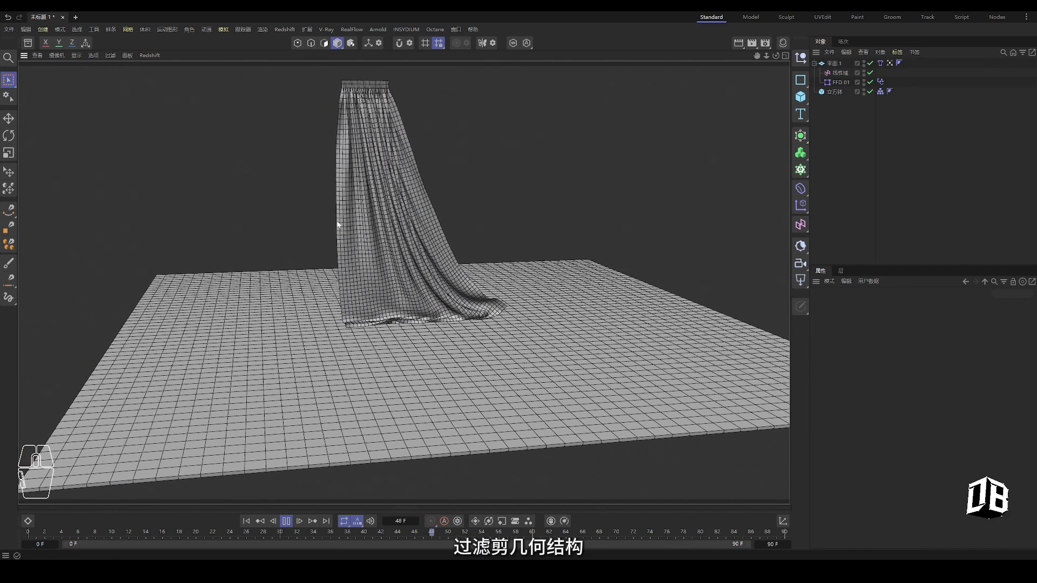
alt+drag(405, 273, 390, 237)
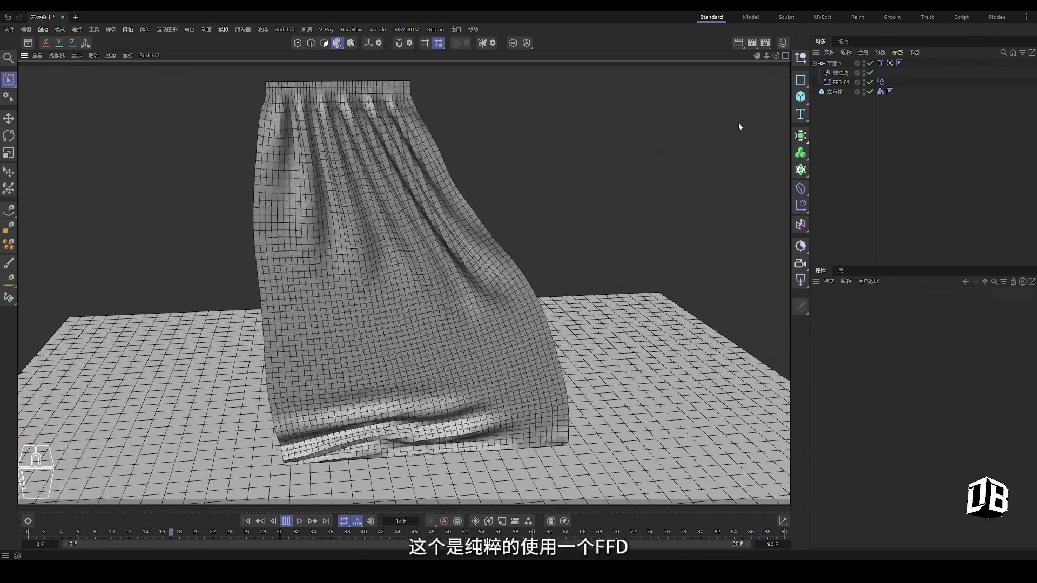
click(841, 83)
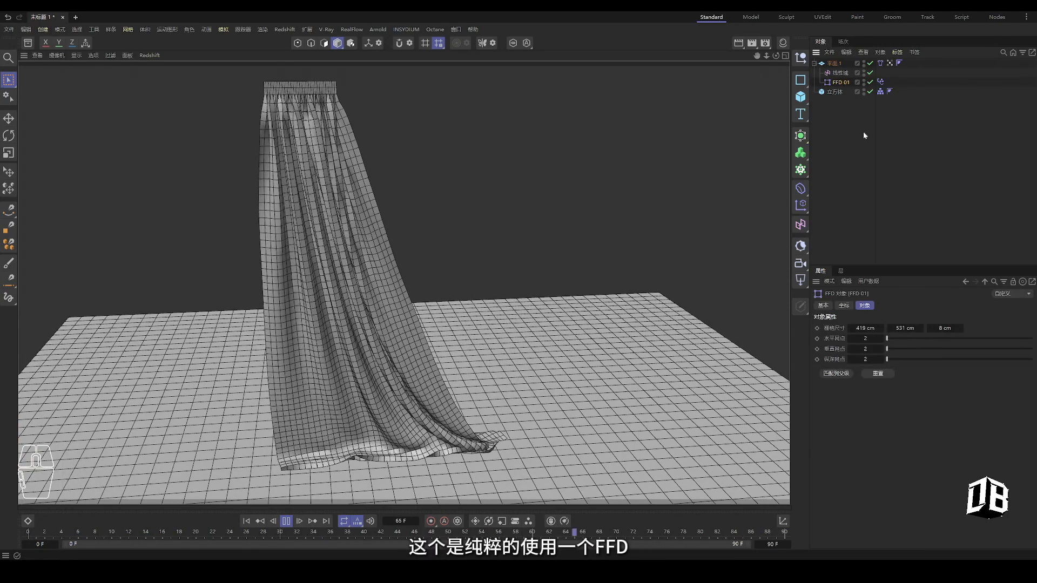
click(880, 82)
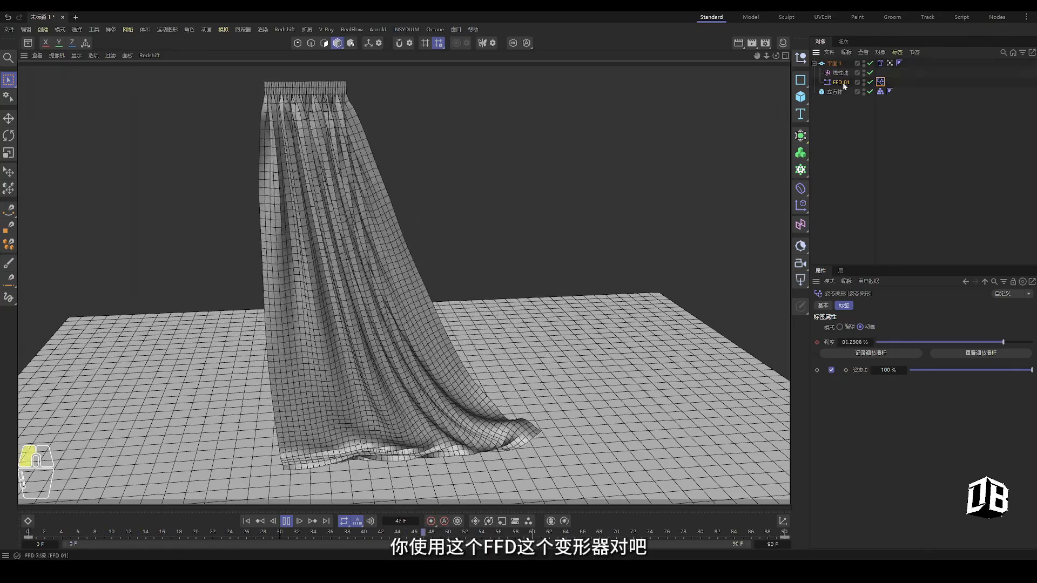
click(840, 82)
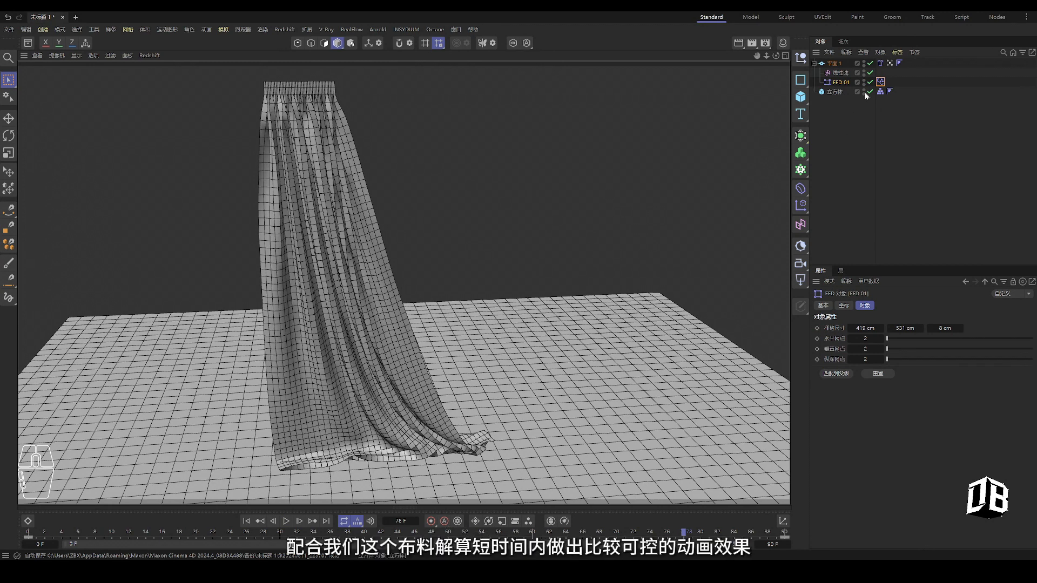
click(881, 82)
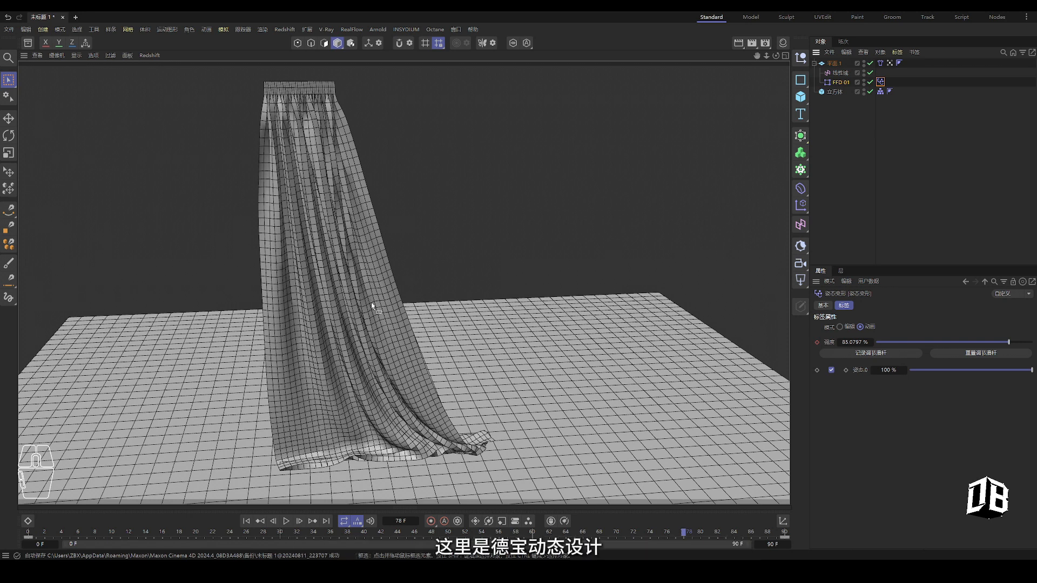
alt+middle_drag(400, 287, 491, 277)
alt+drag(467, 297, 486, 351)
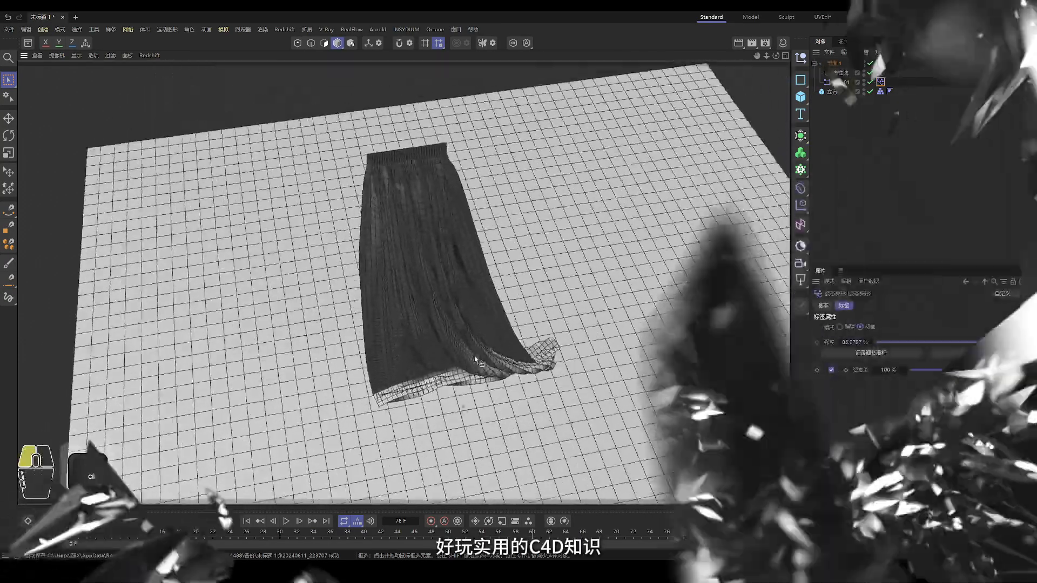